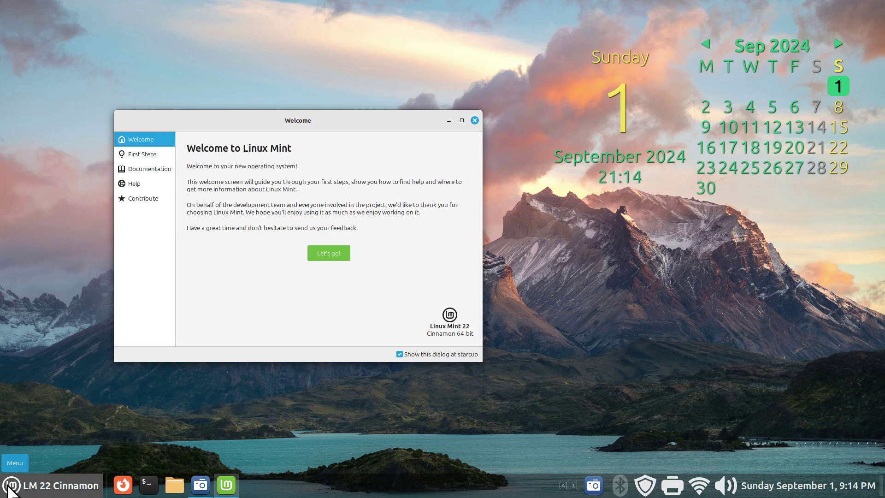
Close the Welcome window, leaving Firefox on the Linux Mint Documentation page.
{"action": "left_click", "coordinate": [474, 121]}
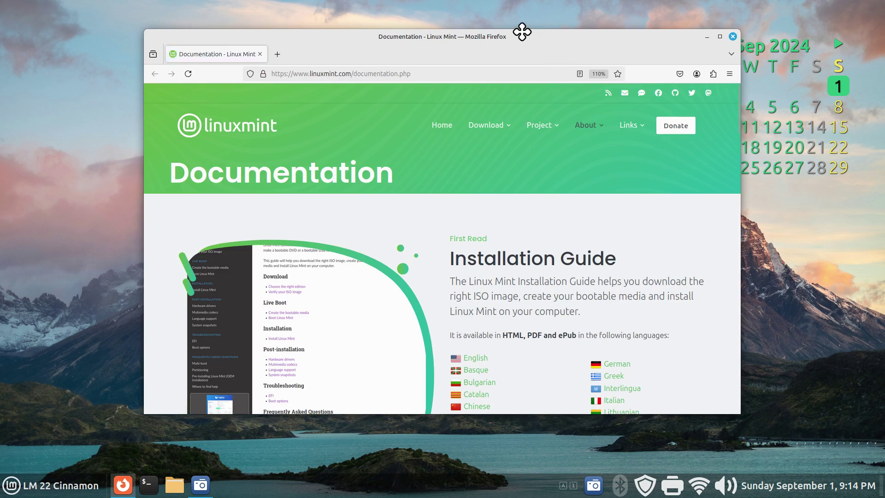
{"action": "left_click_drag", "start_coordinate": [521, 32], "coordinate": [478, 18]}
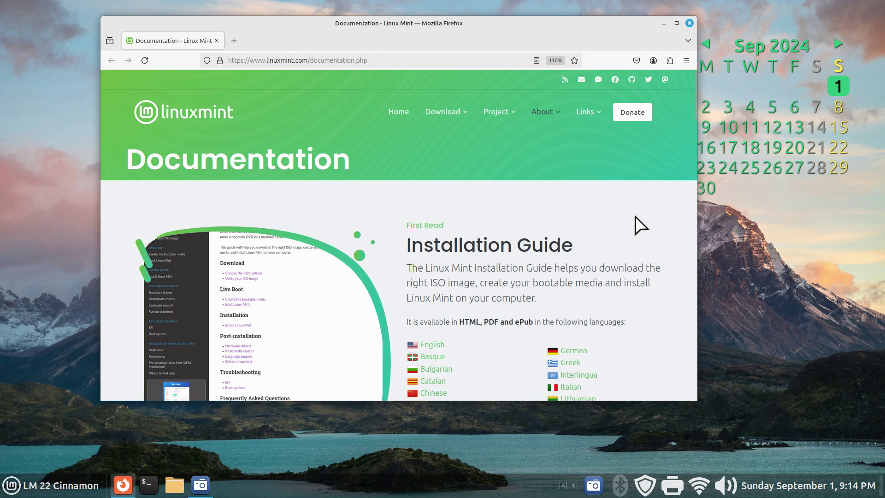
{"action": "scroll", "coordinate": [546, 266], "scroll_direction": "down", "scroll_amount": 3}
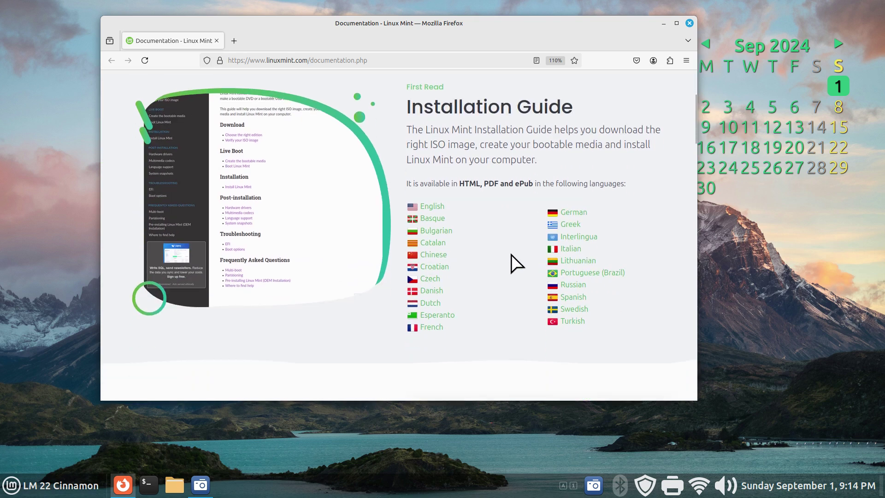
{"action": "left_click", "coordinate": [432, 208]}
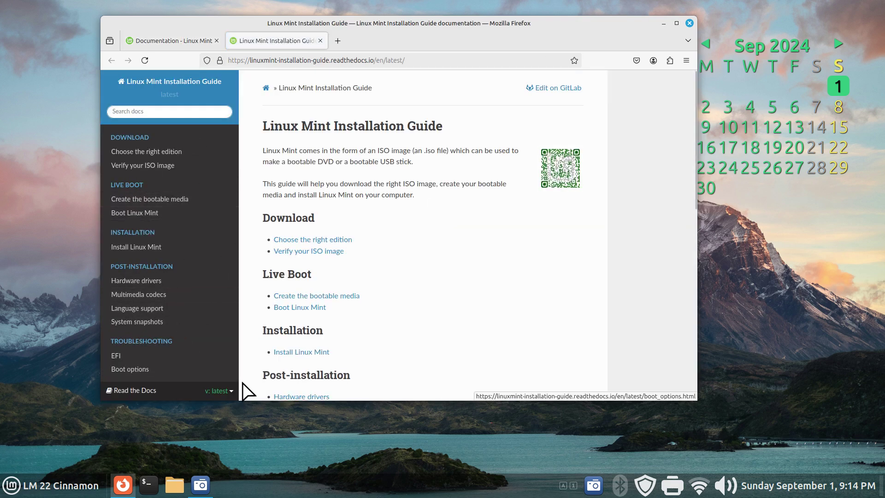
{"action": "scroll", "coordinate": [459, 291], "scroll_direction": "down", "scroll_amount": 6}
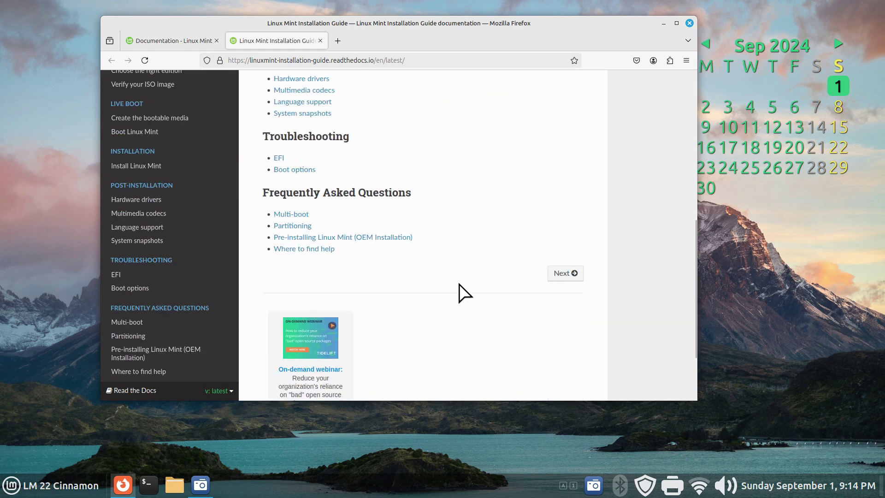
{"action": "scroll", "coordinate": [458, 284], "scroll_direction": "up", "scroll_amount": 8}
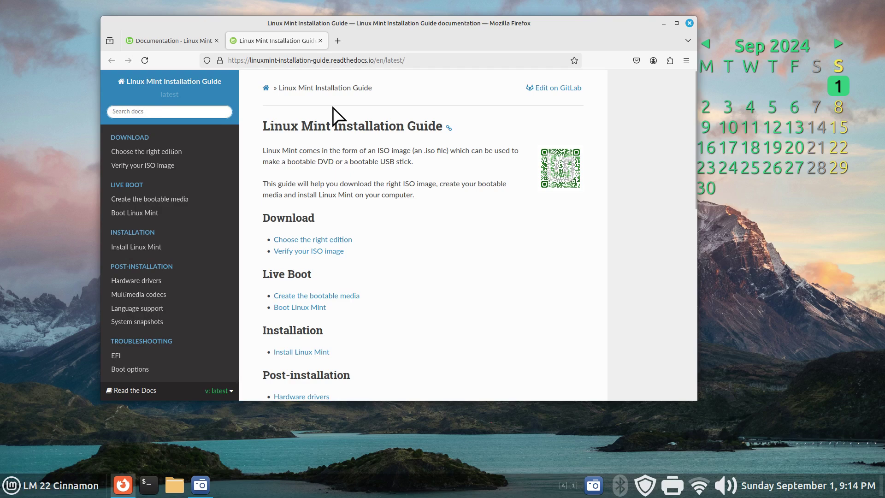
{"action": "left_click", "coordinate": [689, 22]}
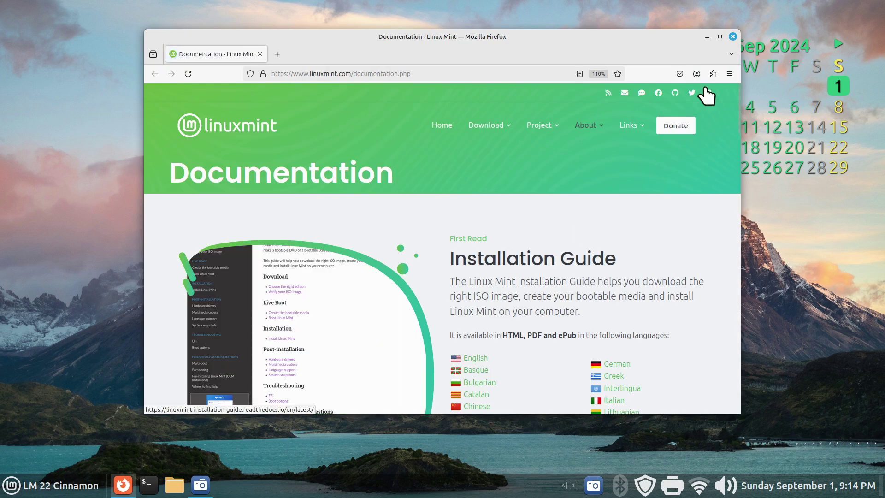
{"action": "left_click", "coordinate": [732, 36]}
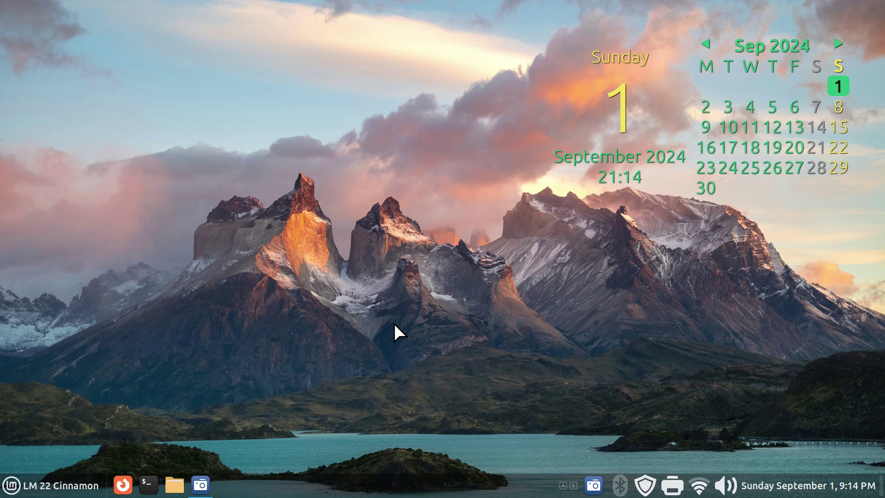
Bring up Nemo's Shortcuts window with Ctrl+F1, move it aside, and page through to the Editing shortcuts.
{"action": "key", "text": "ctrl+F1"}
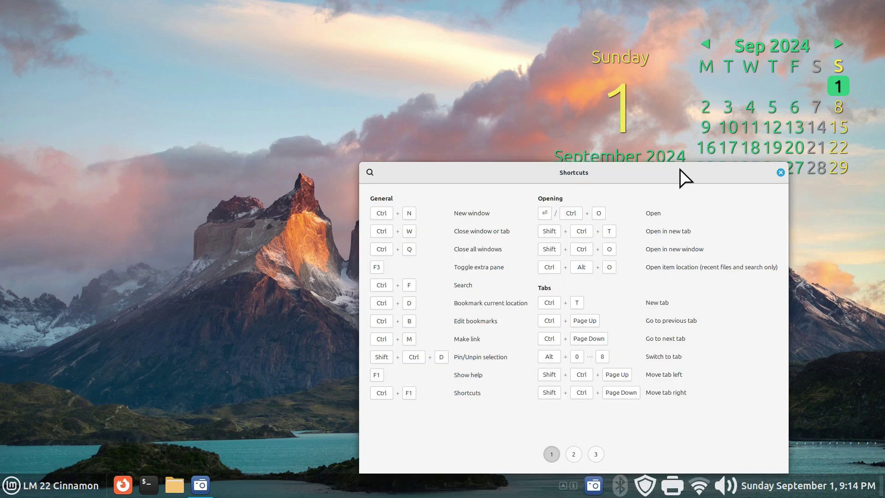
{"action": "left_click_drag", "start_coordinate": [680, 169], "coordinate": [518, 127]}
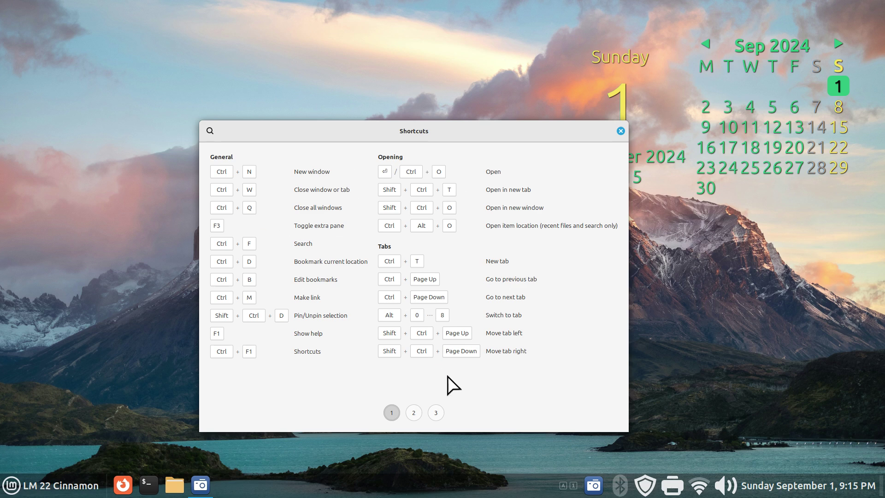
{"action": "left_click", "coordinate": [413, 412]}
{"action": "left_click", "coordinate": [436, 412]}
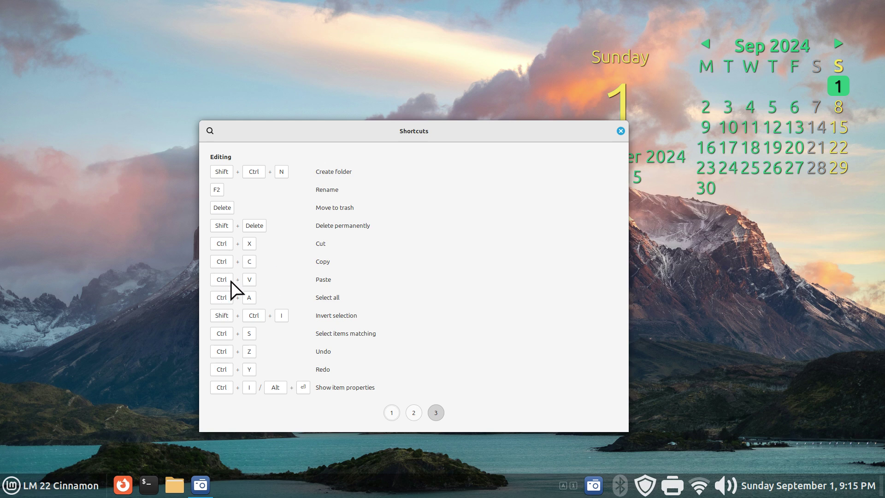
Close the Shortcuts window, open Files at Home, and view then dismiss About Nemo.
{"action": "left_click", "coordinate": [620, 131]}
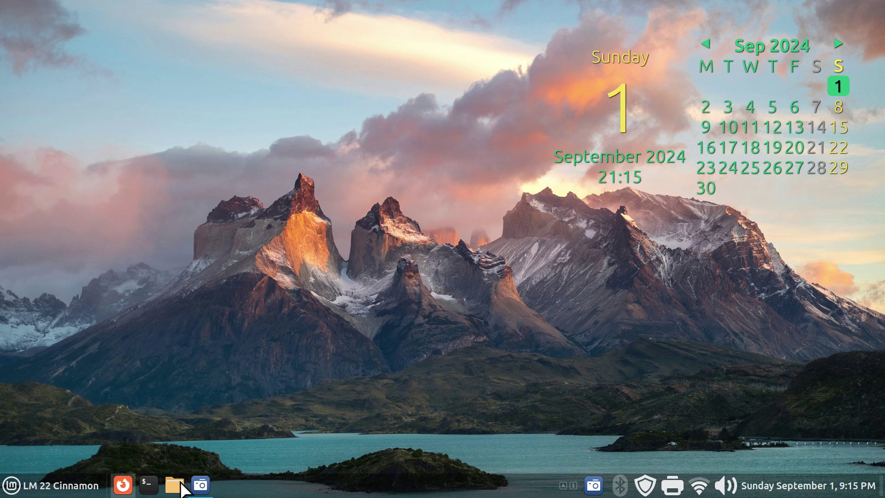
{"action": "left_click", "coordinate": [178, 485]}
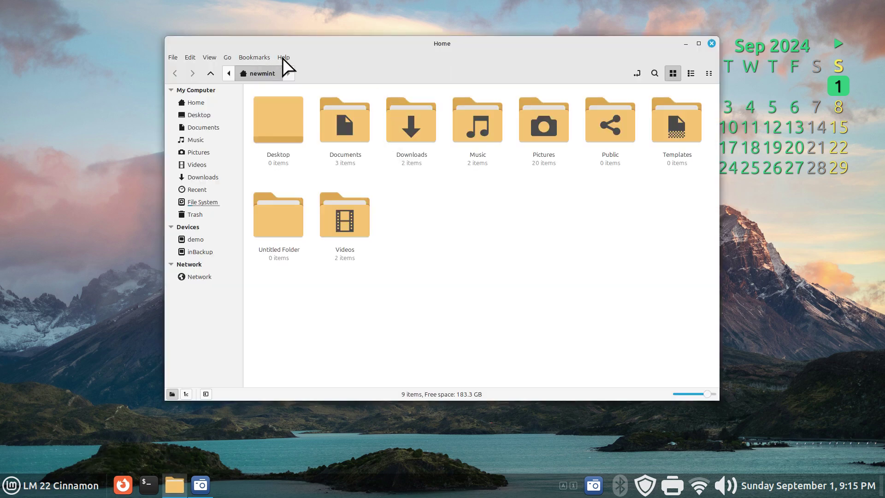
{"action": "left_click", "coordinate": [283, 57]}
{"action": "left_click", "coordinate": [300, 98]}
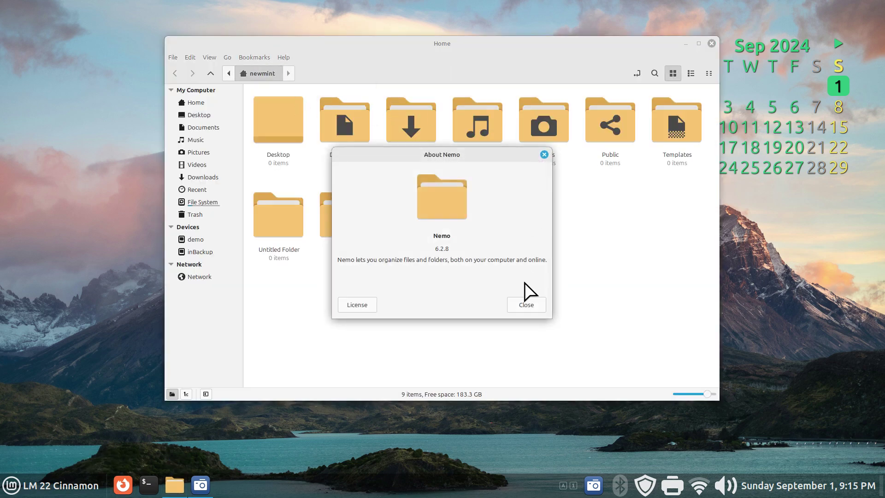
{"action": "left_click", "coordinate": [526, 305]}
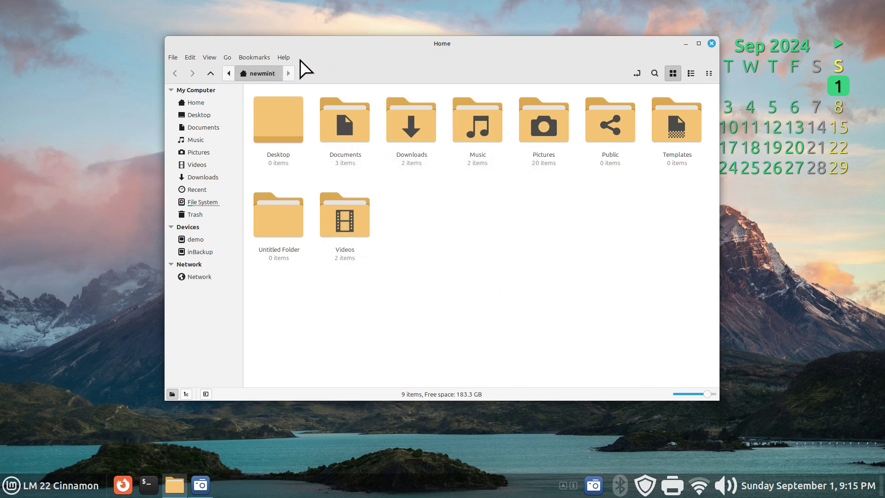
Show Nemo's keyboard shortcuts list from its Help menu, then close it again.
{"action": "left_click", "coordinate": [283, 58]}
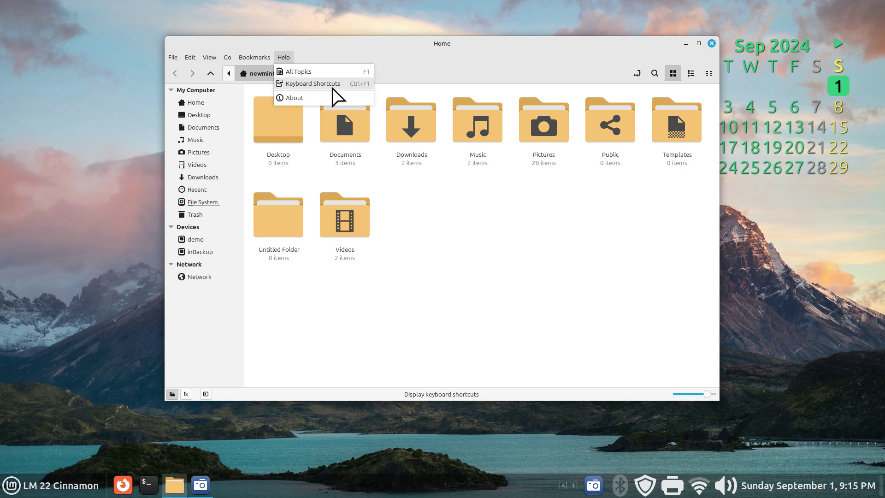
{"action": "left_click", "coordinate": [360, 85]}
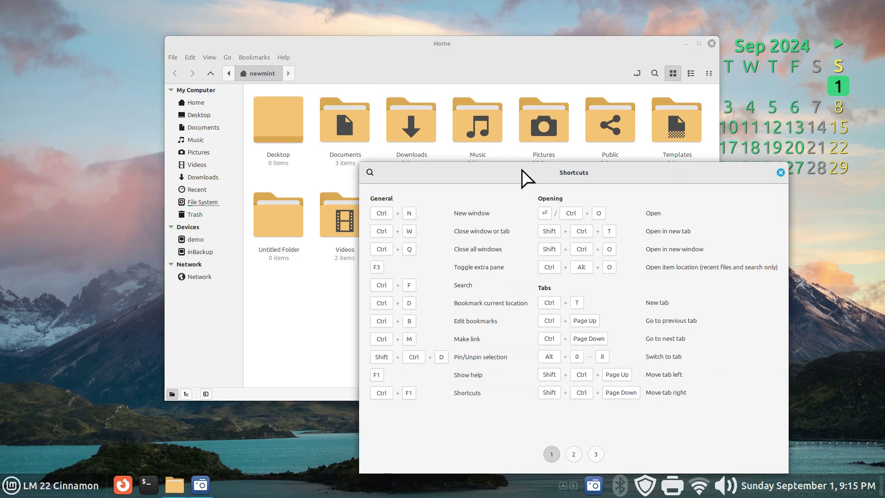
{"action": "left_click_drag", "start_coordinate": [524, 177], "coordinate": [348, 120]}
{"action": "left_click", "coordinate": [607, 121]}
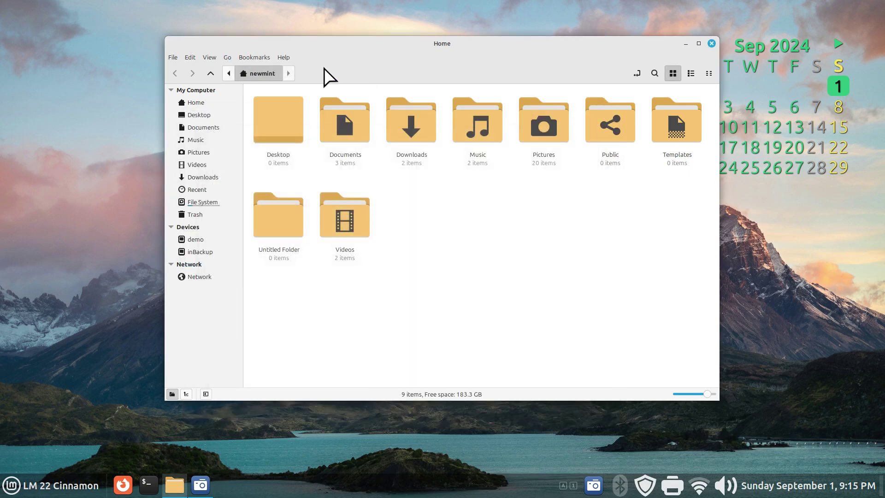
Open Nemo's All Topics help in Firefox, then close Firefox and the Nemo window.
{"action": "left_click", "coordinate": [286, 58]}
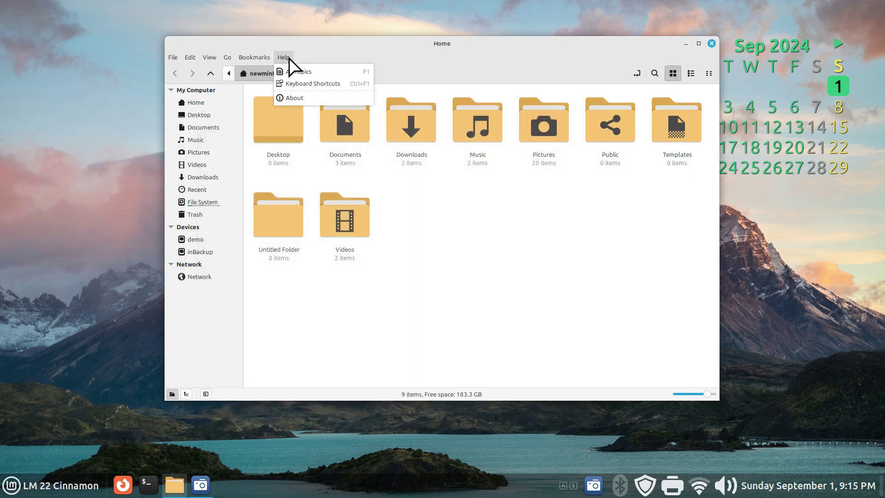
{"action": "left_click", "coordinate": [316, 72]}
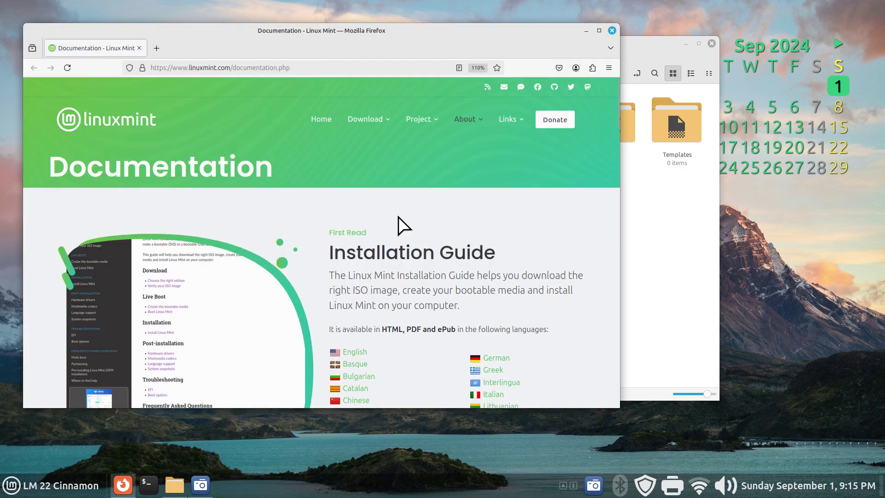
{"action": "left_click", "coordinate": [612, 30]}
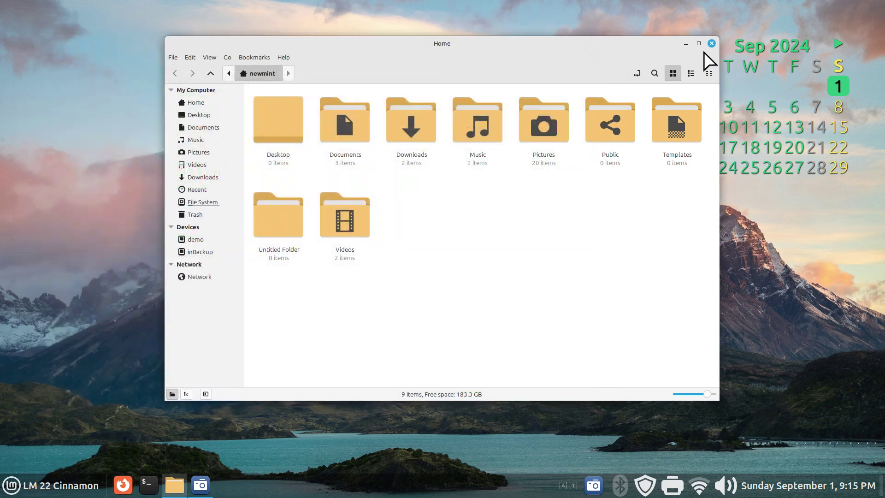
{"action": "left_click", "coordinate": [713, 42]}
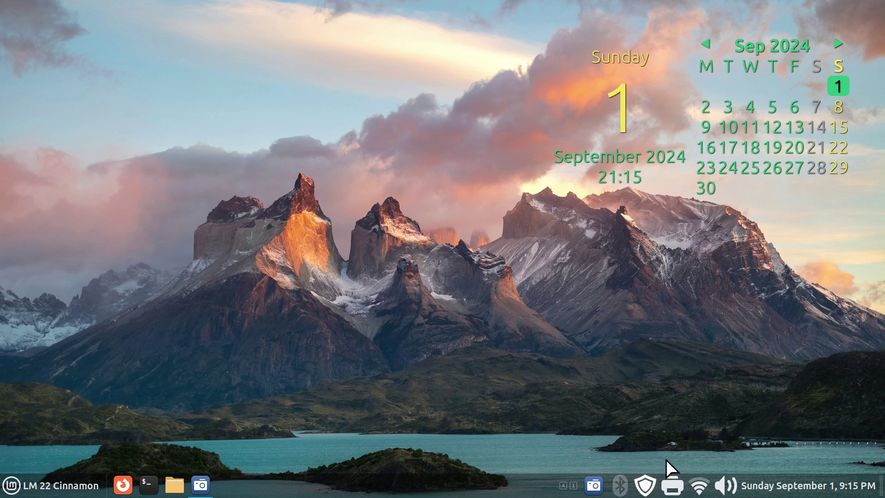
Launch Update Manager from the tray shield icon and open its Help > Contents guide.
{"action": "left_click", "coordinate": [646, 484]}
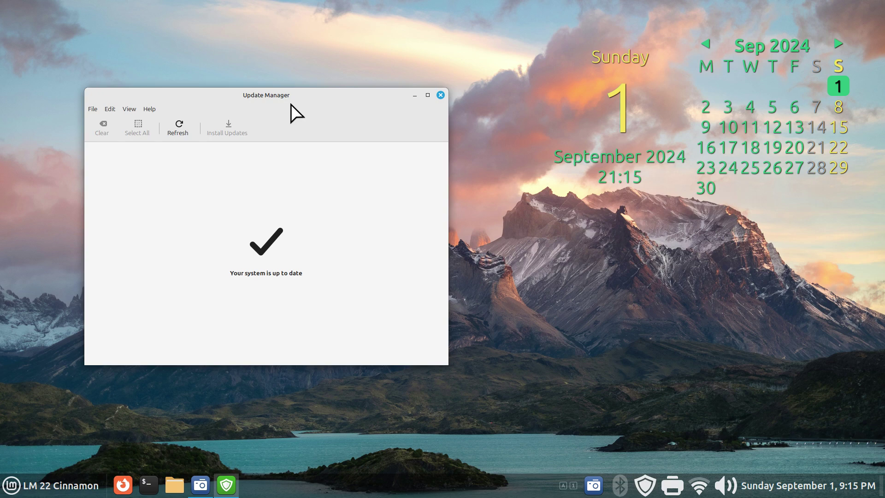
{"action": "left_click_drag", "start_coordinate": [297, 99], "coordinate": [324, 117]}
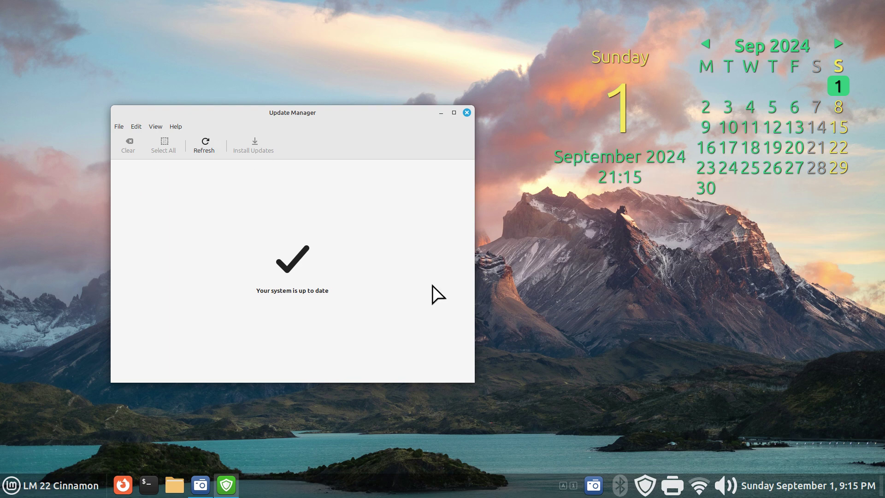
{"action": "left_click", "coordinate": [175, 126]}
{"action": "left_click", "coordinate": [199, 166]}
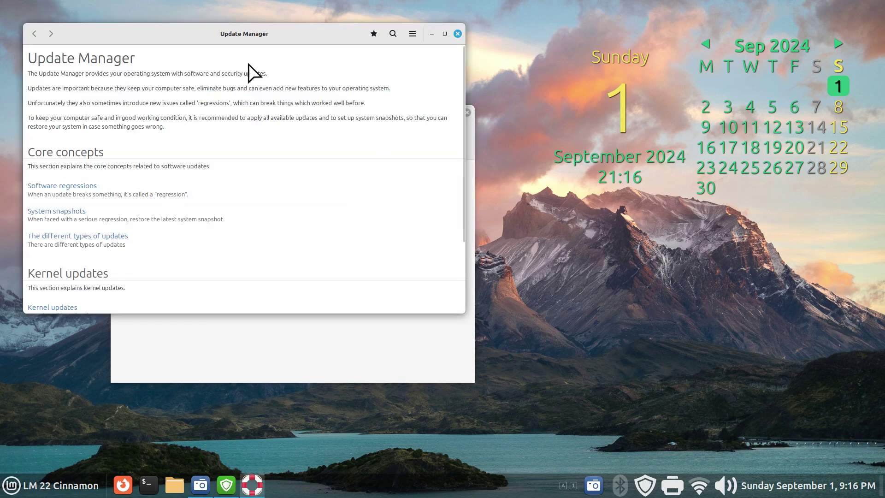
Reopen the Update Manager help contents and view the Software regressions page before returning.
{"action": "left_click_drag", "start_coordinate": [270, 36], "coordinate": [337, 112]}
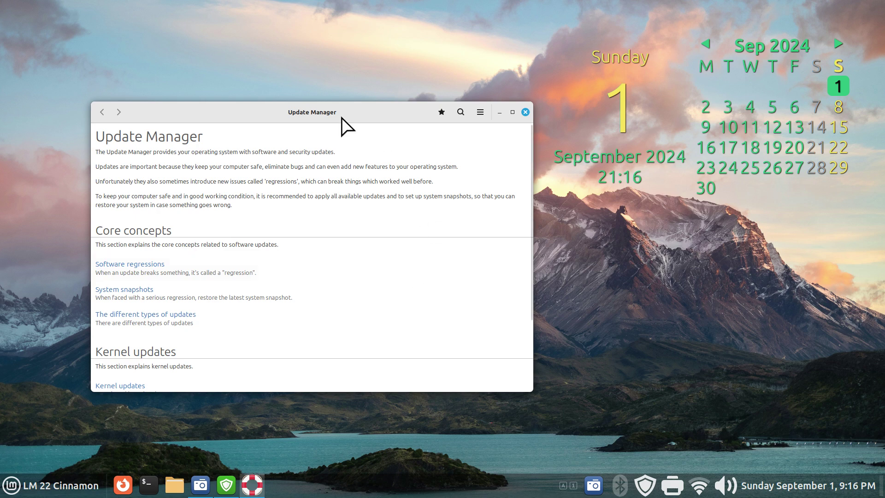
{"action": "left_click", "coordinate": [525, 112]}
{"action": "left_click", "coordinate": [178, 127]}
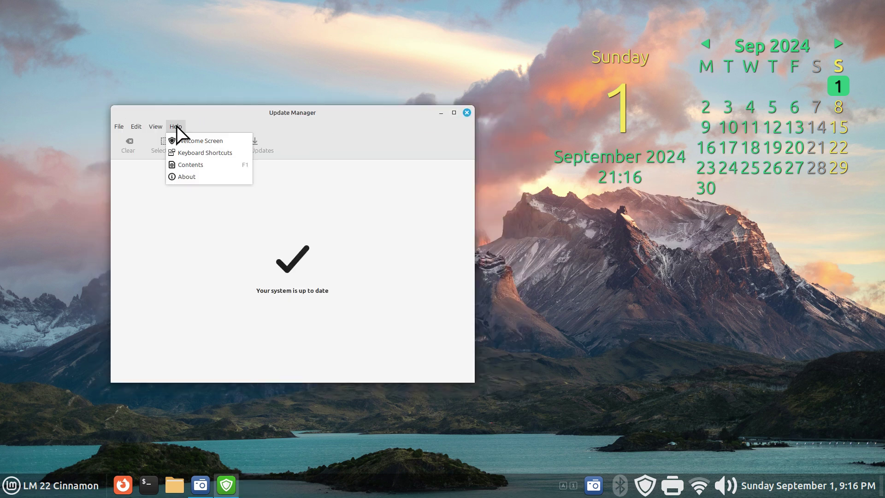
{"action": "left_click", "coordinate": [188, 165]}
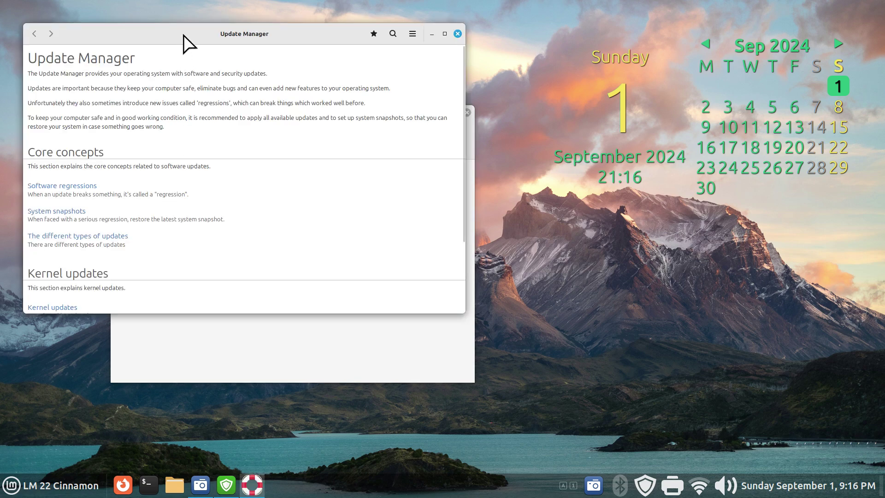
{"action": "left_click_drag", "start_coordinate": [187, 40], "coordinate": [221, 117]}
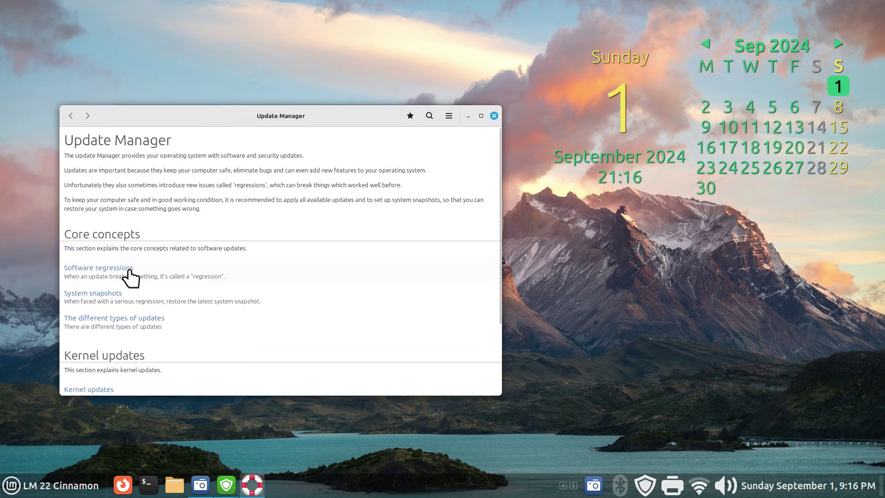
{"action": "left_click", "coordinate": [94, 270]}
{"action": "left_click", "coordinate": [71, 116]}
Read the System snapshots and The different types of updates articles, returning to the overview.
{"action": "left_click", "coordinate": [99, 302]}
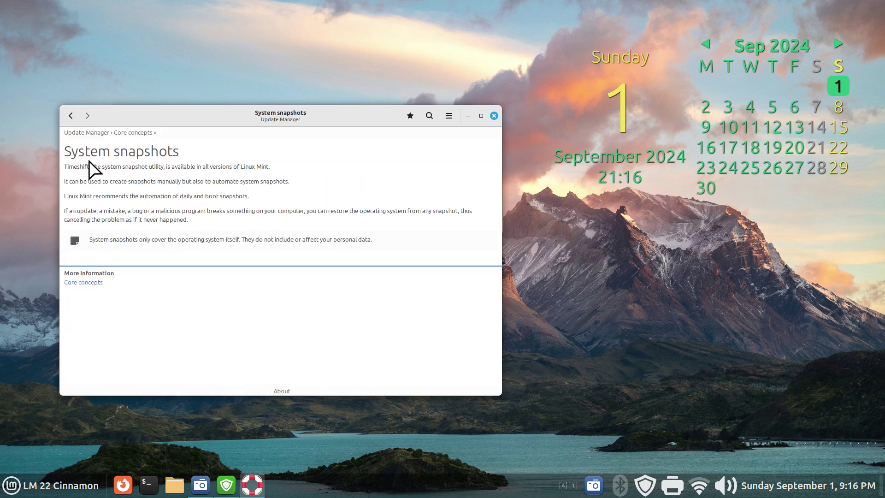
{"action": "left_click_drag", "start_coordinate": [89, 166], "coordinate": [42, 161]}
{"action": "left_click", "coordinate": [71, 116]}
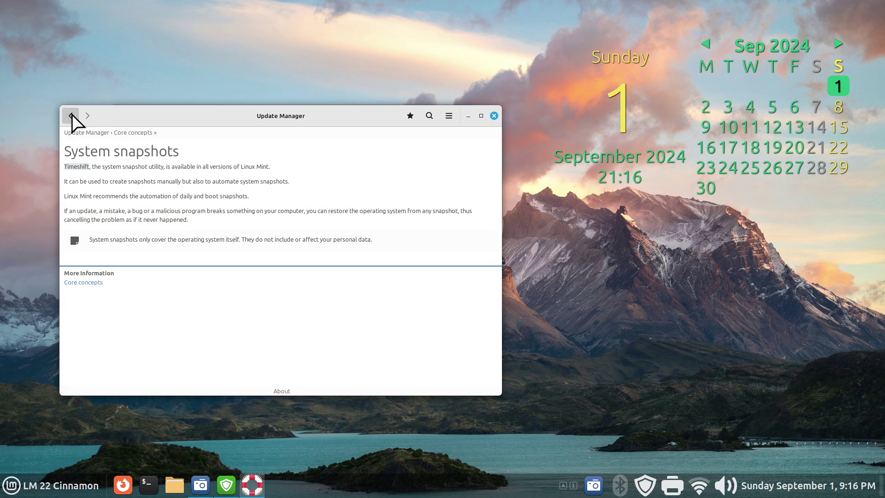
{"action": "left_click", "coordinate": [105, 327]}
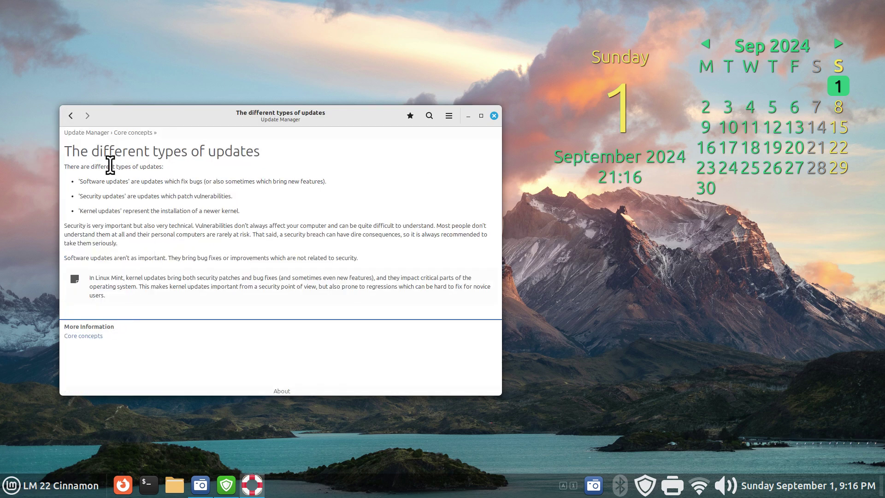
{"action": "left_click", "coordinate": [71, 116]}
{"action": "scroll", "coordinate": [115, 355], "scroll_direction": "down", "scroll_amount": 4}
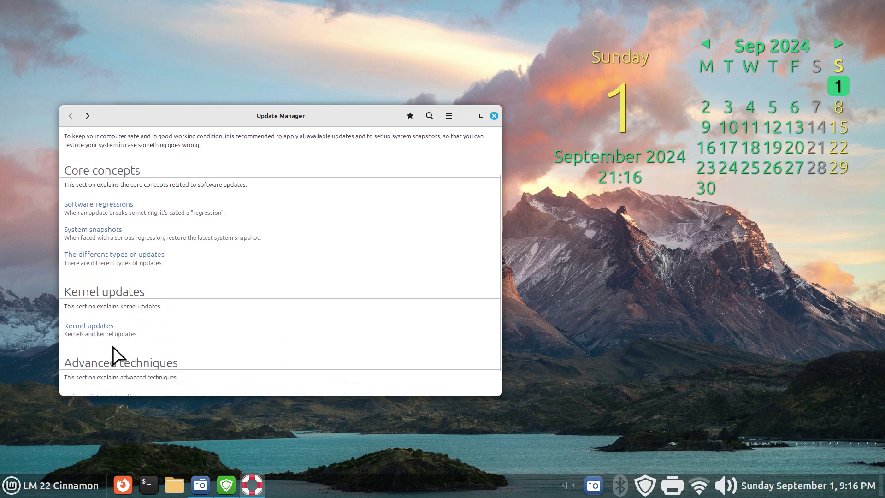
{"action": "scroll", "coordinate": [284, 310], "scroll_direction": "up", "scroll_amount": 4}
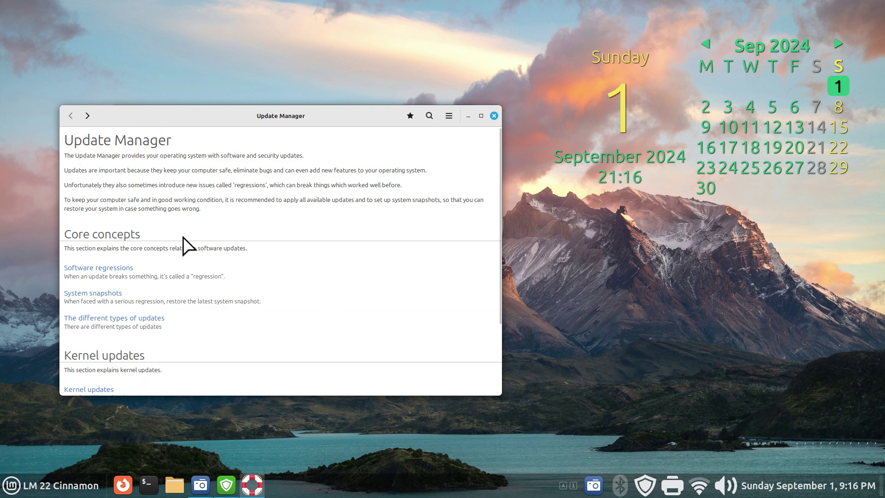
List All Help documents and view the Xviewer and Xreader manuals in turn.
{"action": "left_click", "coordinate": [449, 116]}
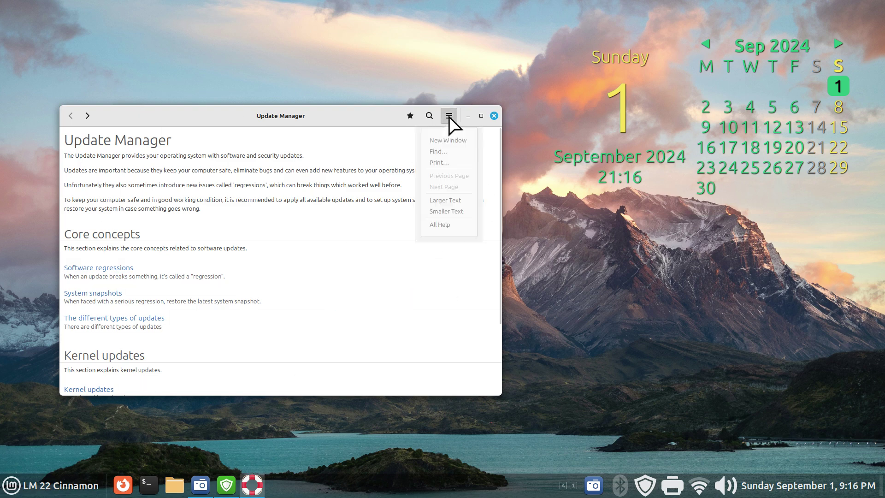
{"action": "left_click", "coordinate": [446, 230]}
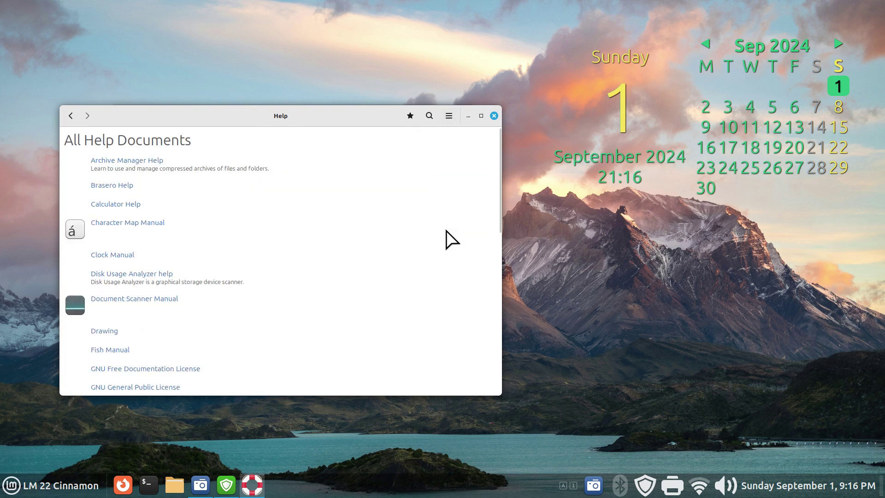
{"action": "left_click_drag", "start_coordinate": [499, 177], "coordinate": [492, 360]}
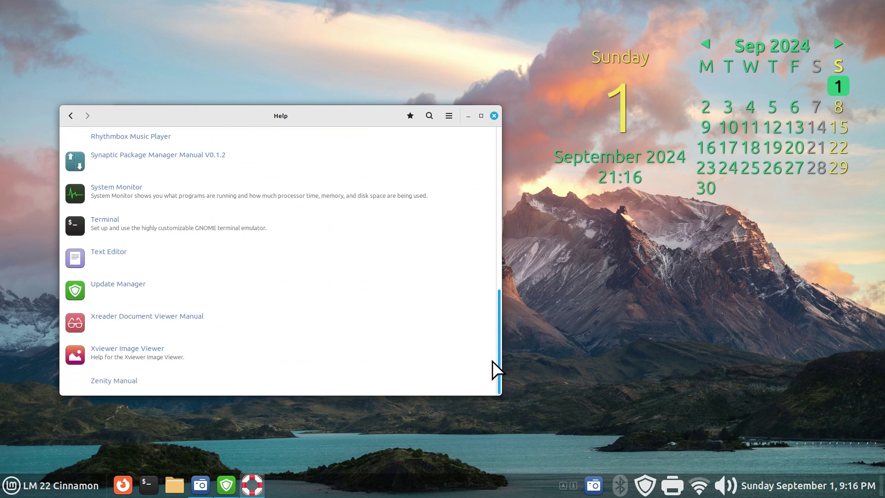
{"action": "left_click", "coordinate": [113, 358]}
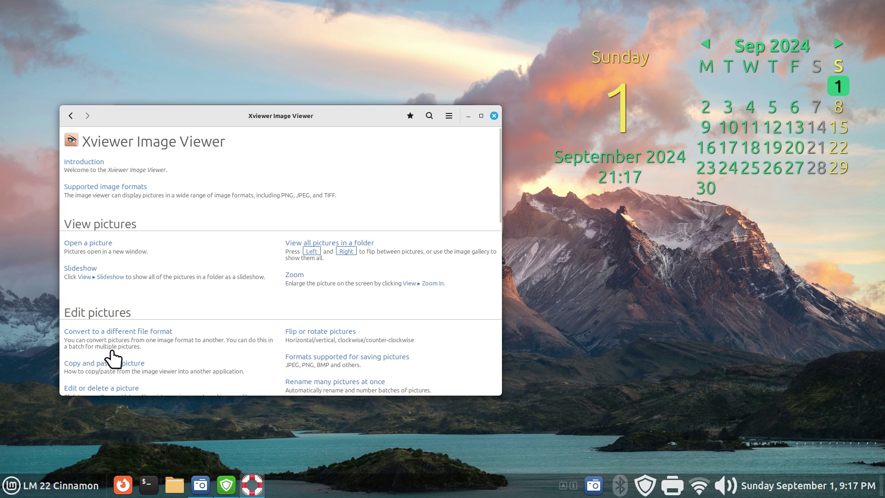
{"action": "left_click", "coordinate": [71, 115]}
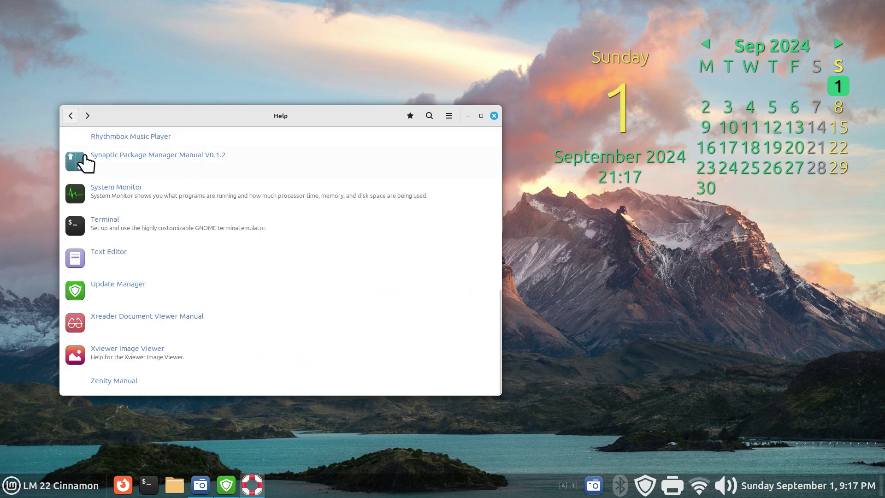
{"action": "left_click", "coordinate": [116, 325]}
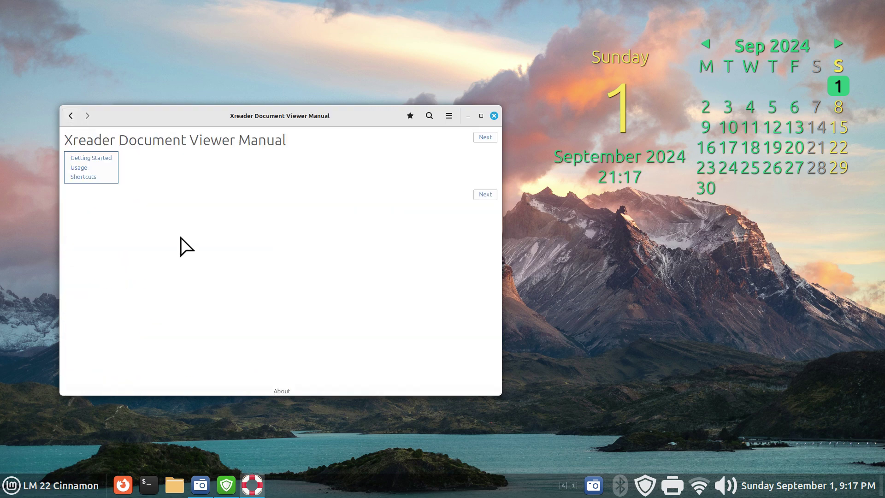
{"action": "left_click", "coordinate": [70, 116]}
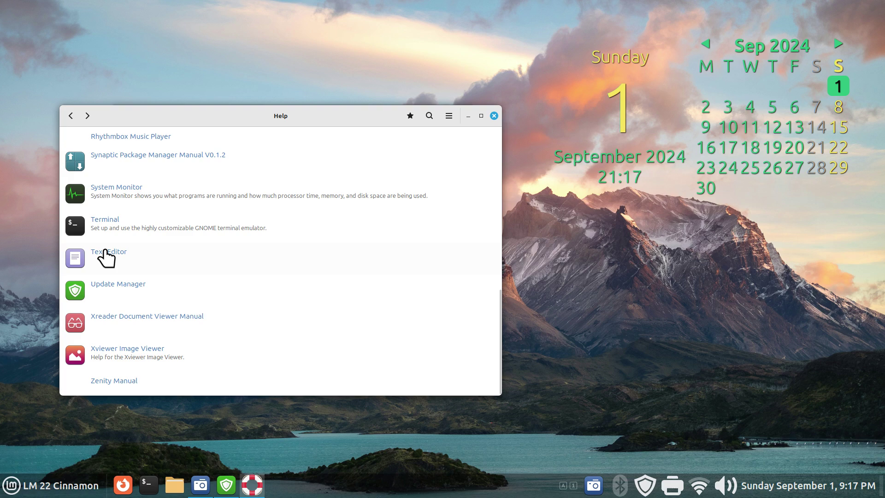
View the System Monitor and Rhythmbox help, then open the Pix Help manual.
{"action": "left_click", "coordinate": [117, 193]}
{"action": "left_click", "coordinate": [70, 116]}
{"action": "scroll", "coordinate": [221, 204], "scroll_direction": "up", "scroll_amount": 2}
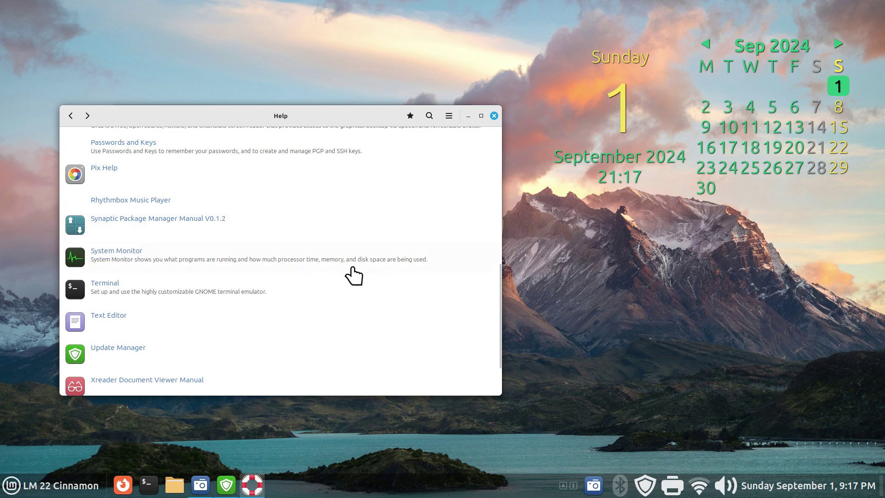
{"action": "left_click", "coordinate": [127, 200]}
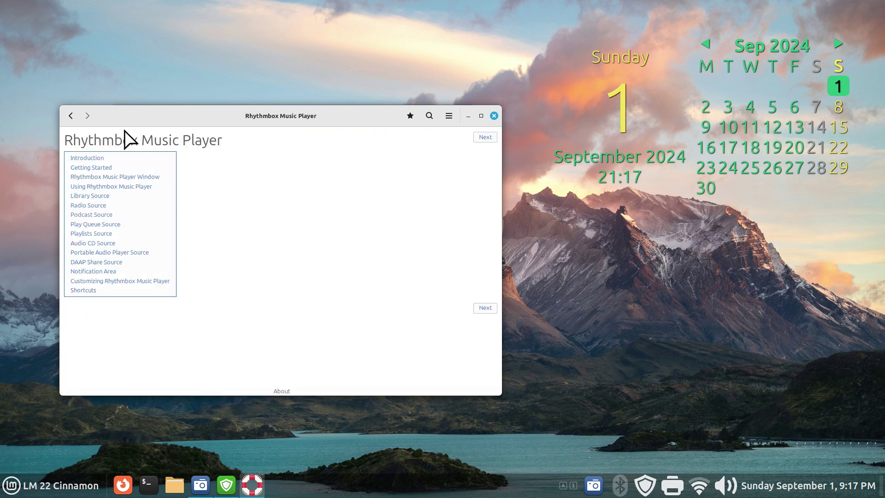
{"action": "left_click", "coordinate": [69, 116]}
{"action": "left_click", "coordinate": [107, 179]}
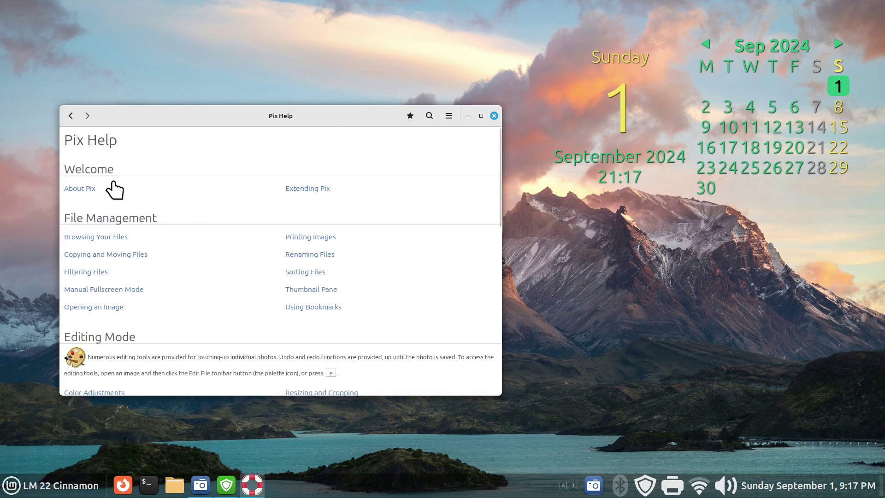
Search 'pix' in the application menu and launch Pix showing the Pictures folder.
{"action": "left_click", "coordinate": [37, 488]}
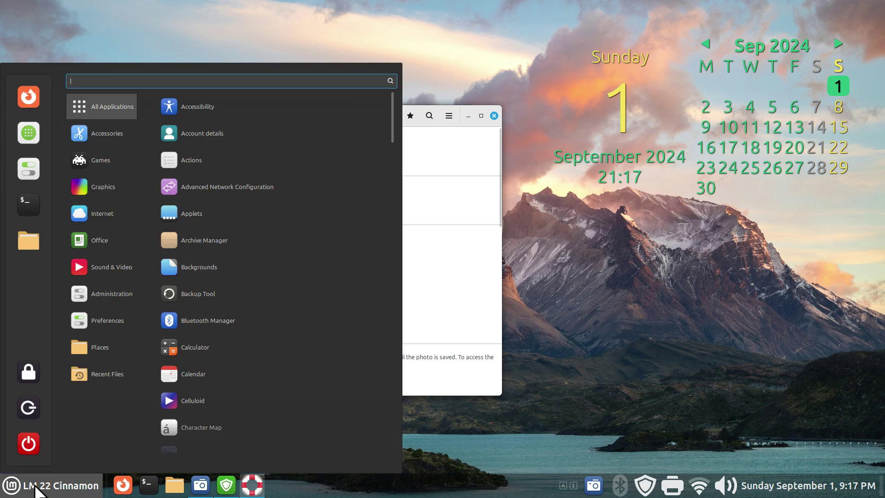
{"action": "type", "text": "pix"}
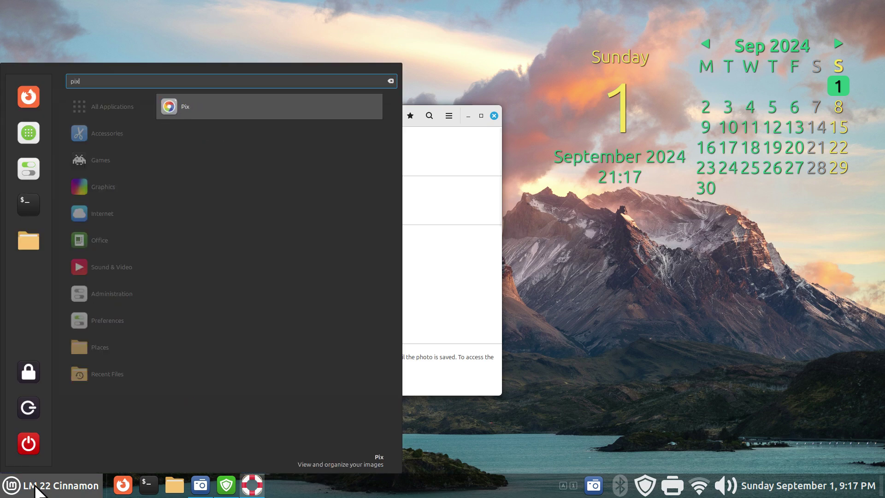
{"action": "left_click", "coordinate": [184, 109]}
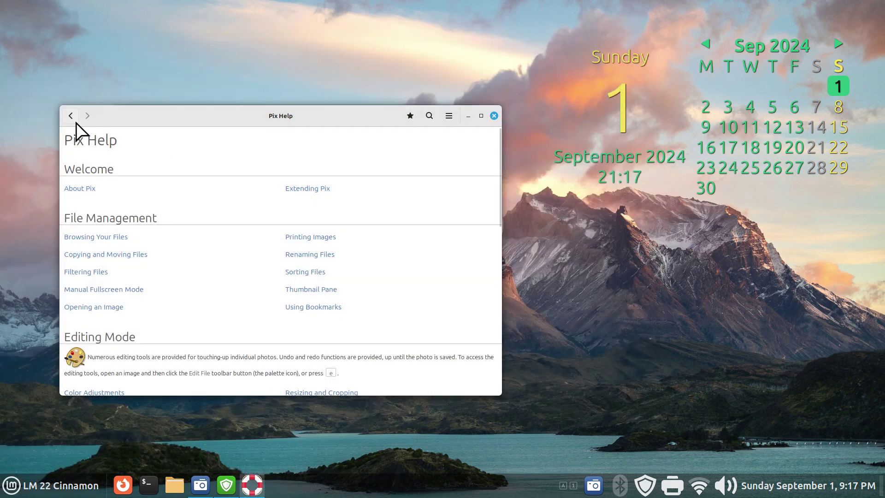
Return to the help index top and view the Document Scanner Manual.
{"action": "left_click", "coordinate": [70, 115]}
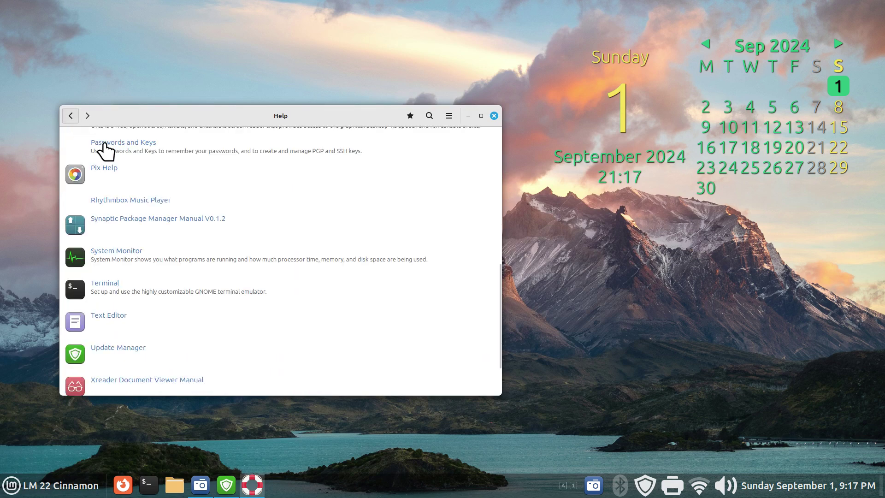
{"action": "scroll", "coordinate": [191, 218], "scroll_direction": "up", "scroll_amount": 6}
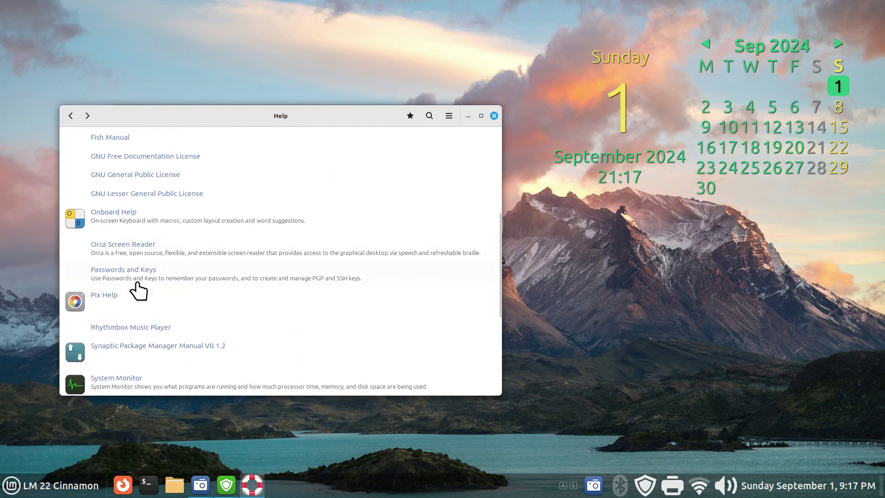
{"action": "scroll", "coordinate": [130, 274], "scroll_direction": "up", "scroll_amount": 3}
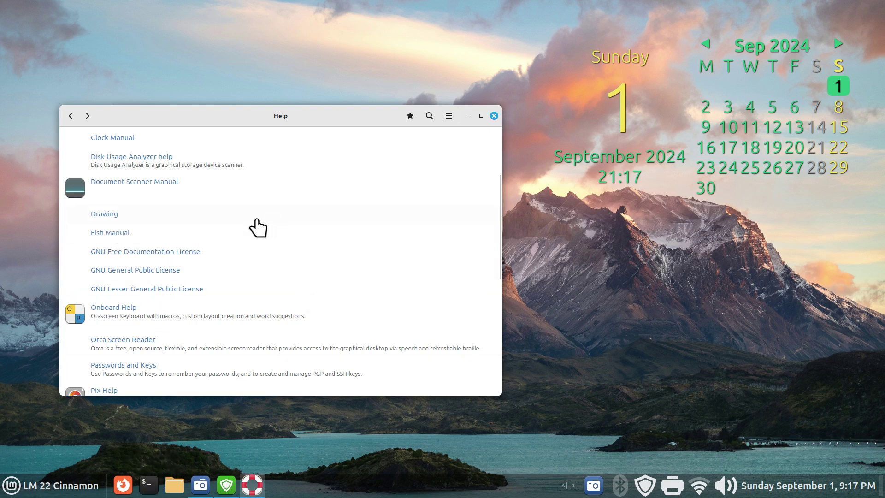
{"action": "scroll", "coordinate": [317, 333], "scroll_direction": "up", "scroll_amount": 1}
{"action": "scroll", "coordinate": [203, 277], "scroll_direction": "up", "scroll_amount": 3}
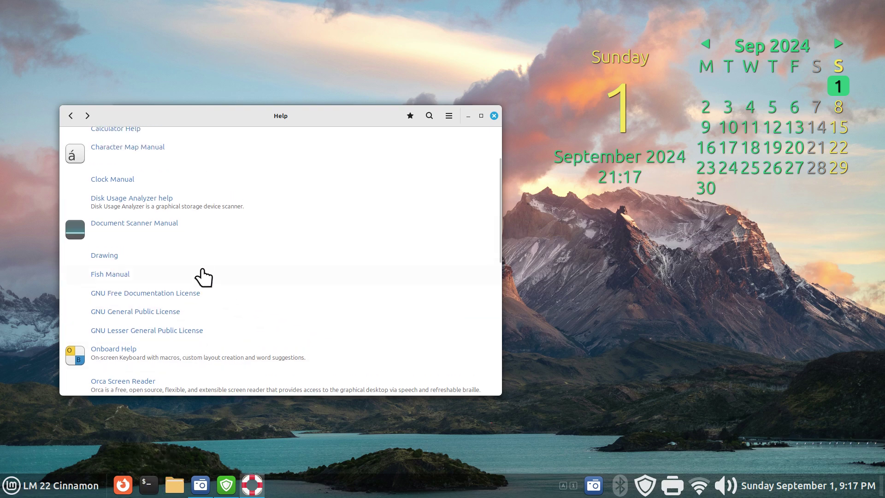
{"action": "left_click", "coordinate": [98, 285]}
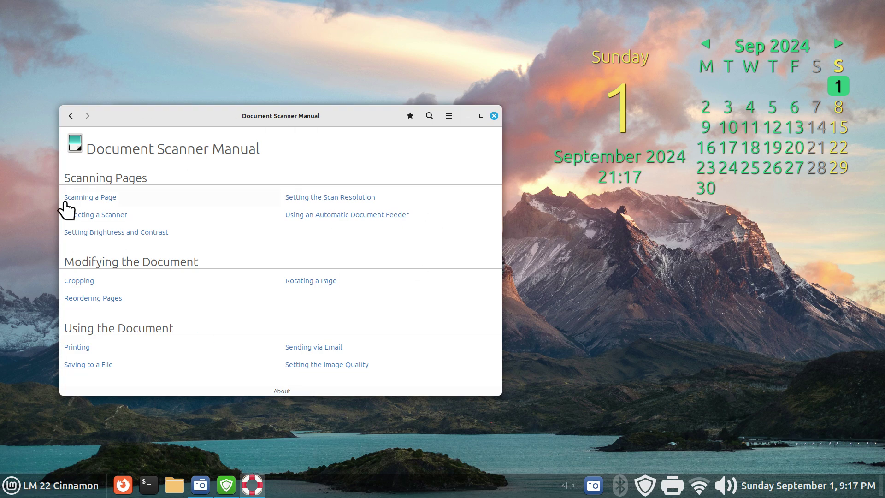
{"action": "left_click", "coordinate": [70, 115]}
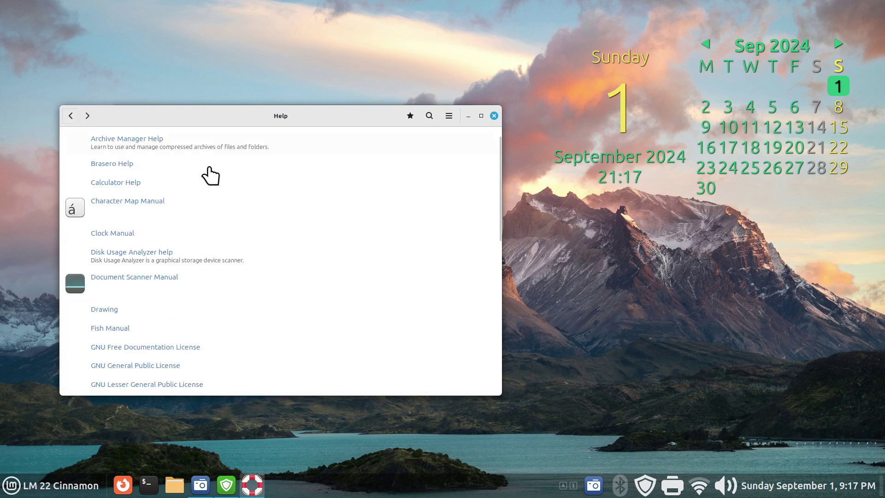
View the Calculator, Brasero and Archive Manager help manuals, returning to the index each time.
{"action": "left_click", "coordinate": [119, 183]}
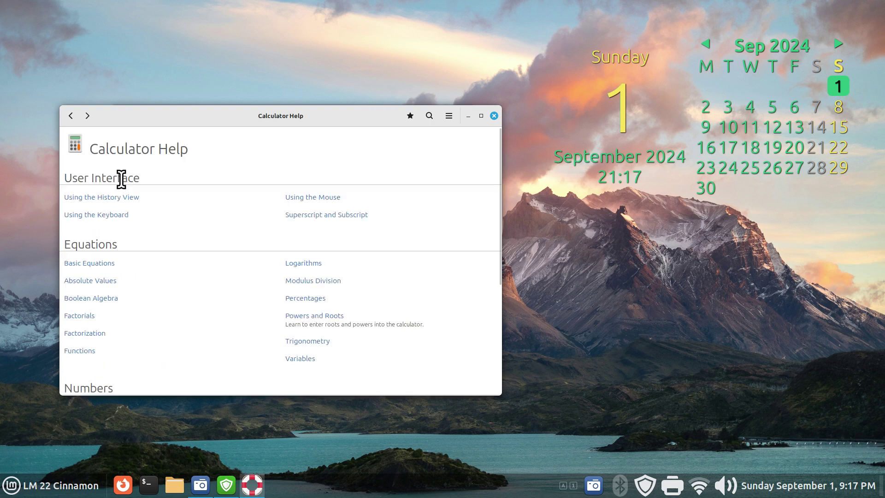
{"action": "left_click", "coordinate": [71, 116]}
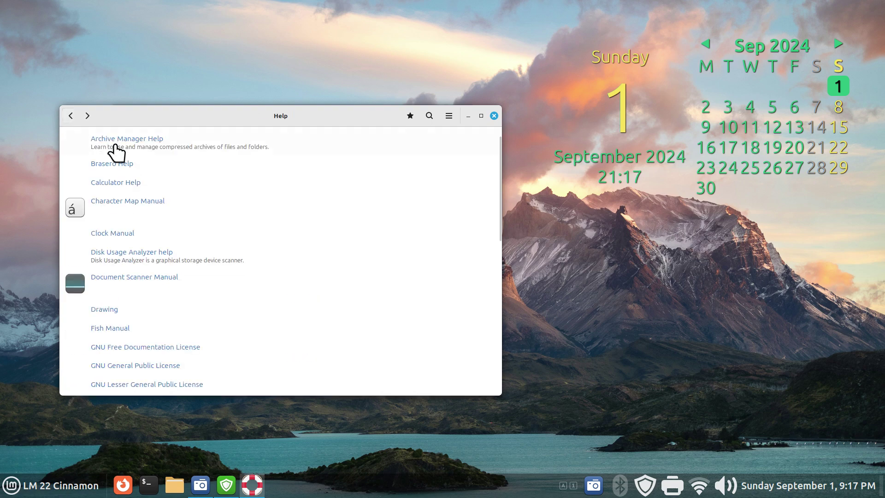
{"action": "left_click", "coordinate": [98, 166]}
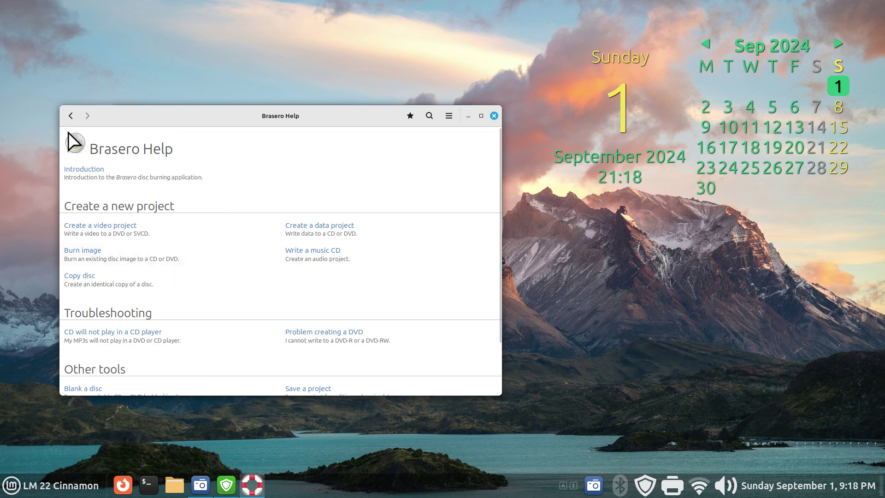
{"action": "left_click", "coordinate": [70, 116]}
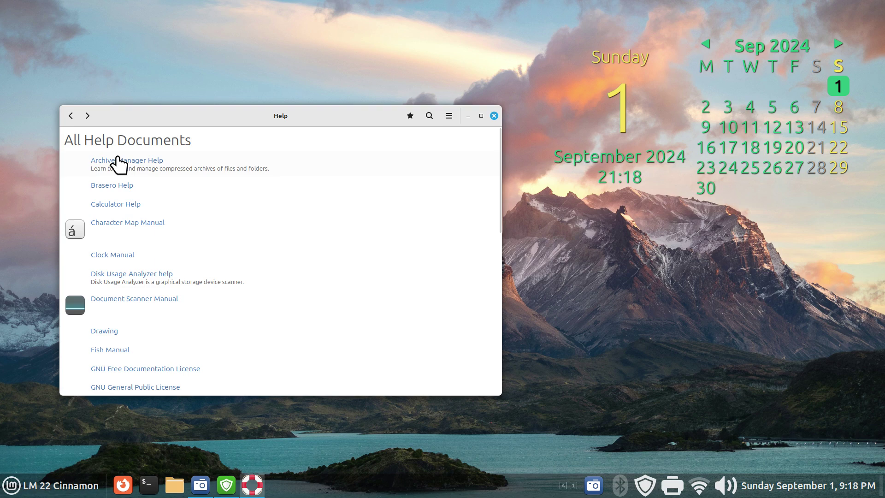
{"action": "left_click", "coordinate": [116, 161]}
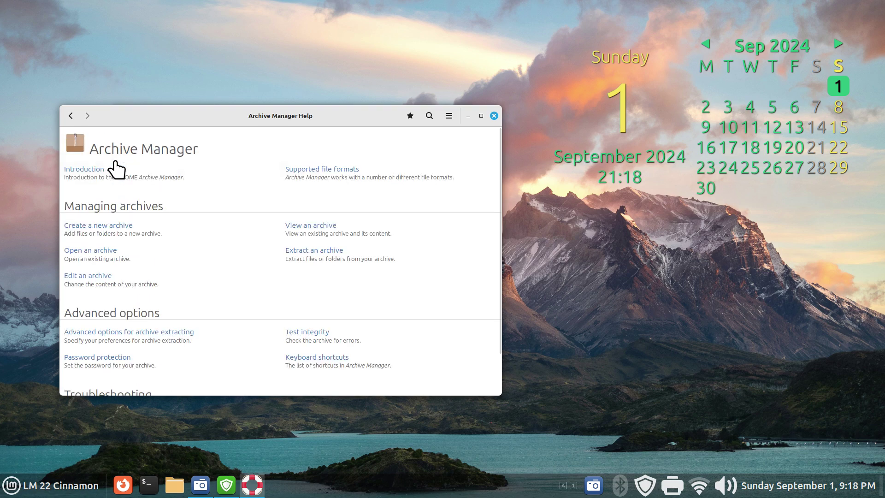
{"action": "left_click", "coordinate": [70, 115]}
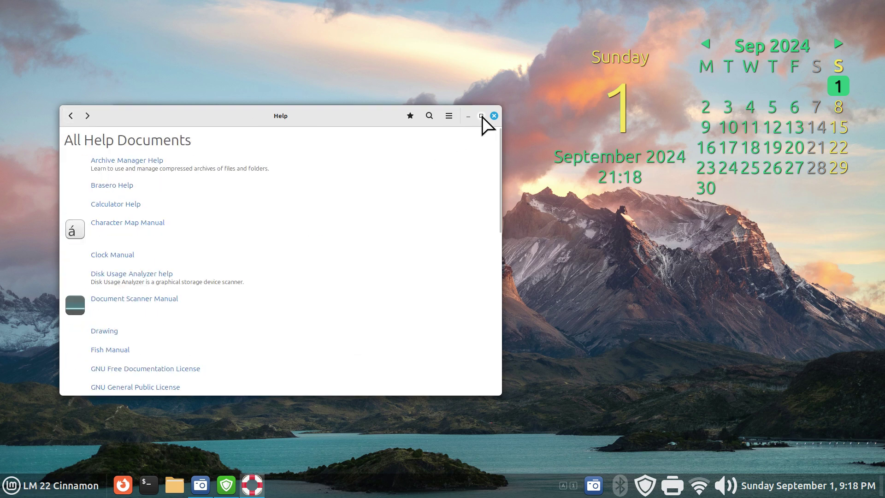
Close the Help viewer and Update Manager, then open the LM 22 Cinnamon application menu.
{"action": "left_click", "coordinate": [493, 115]}
{"action": "left_click", "coordinate": [175, 127]}
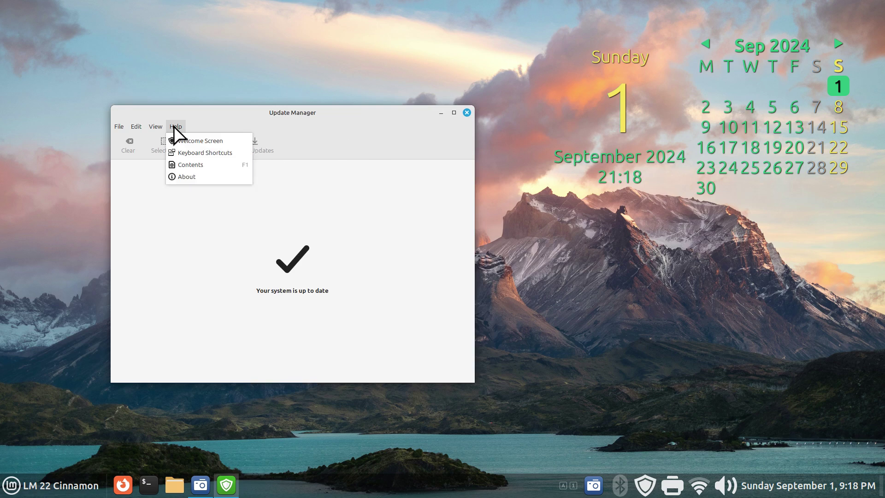
{"action": "left_click", "coordinate": [465, 110]}
{"action": "left_click", "coordinate": [465, 110]}
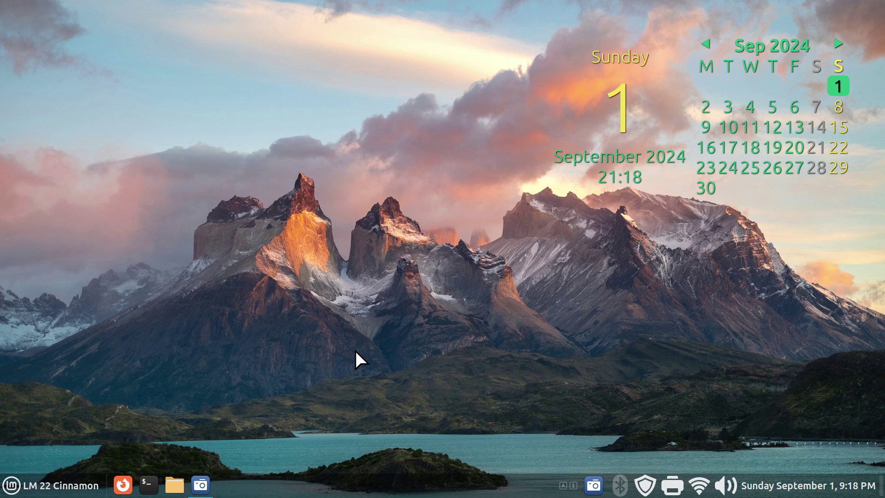
{"action": "left_click", "coordinate": [19, 485]}
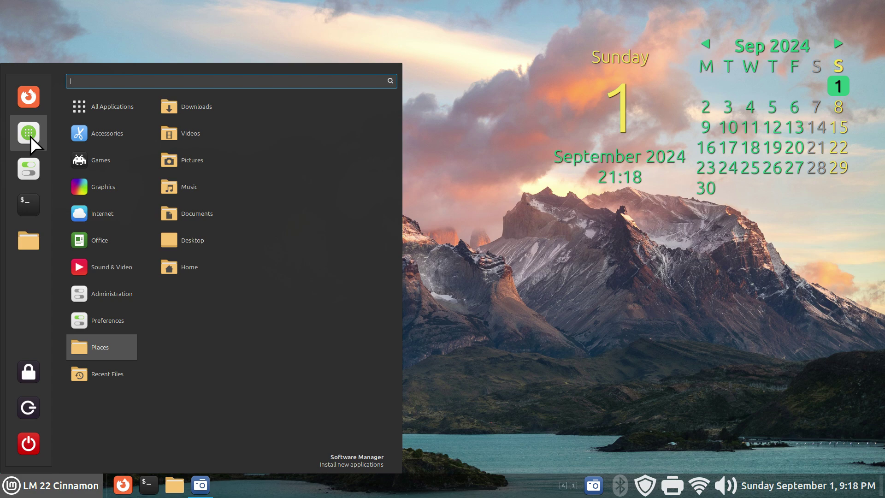
Find Synaptic Package Manager by searching 'sy', launch it, and authenticate with the account password.
{"action": "type", "text": "sy"}
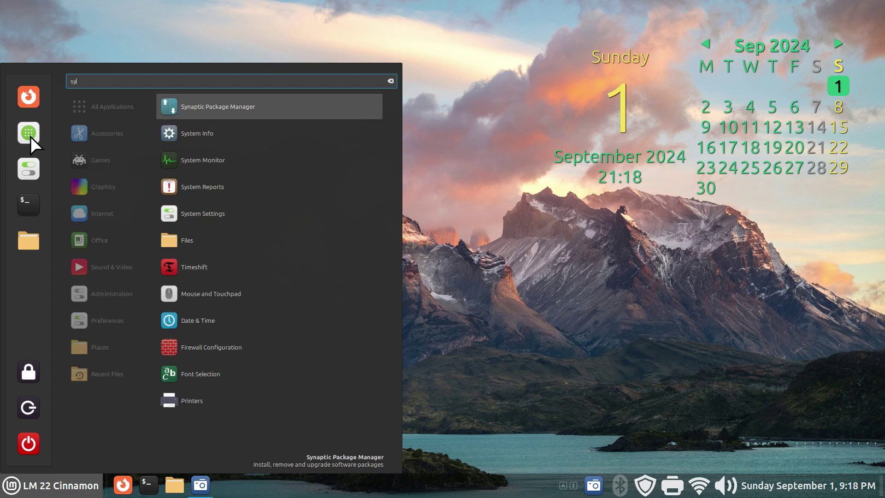
{"action": "left_click", "coordinate": [222, 106]}
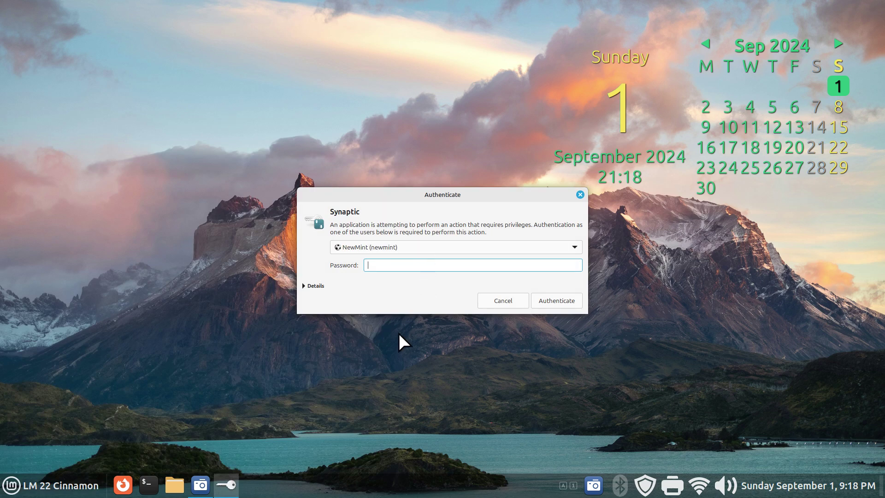
{"action": "type", "text": "••••••"}
{"action": "key", "text": "Return"}
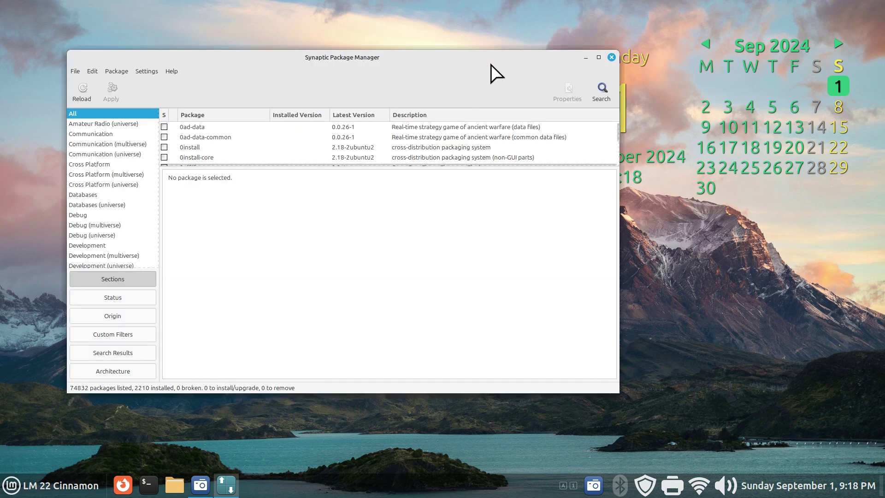
Move Synaptic to the top-left, check its About information, then open Settings > Repositories.
{"action": "left_click_drag", "start_coordinate": [491, 65], "coordinate": [486, 42]}
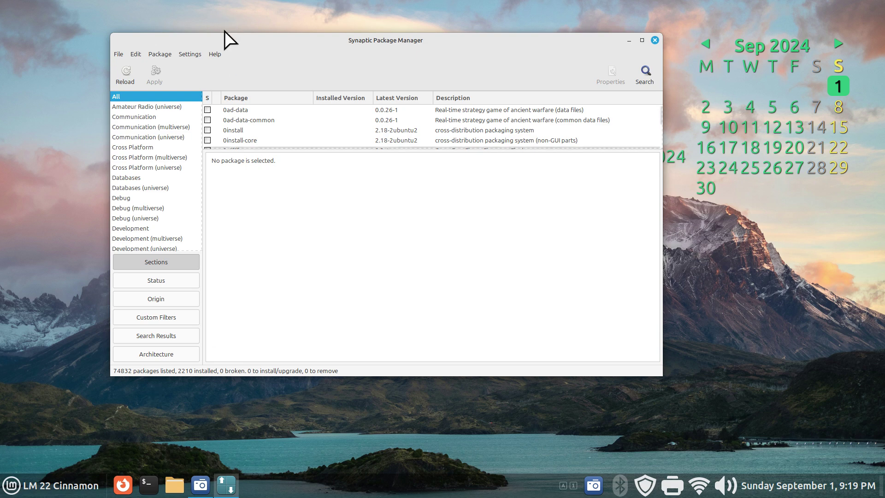
{"action": "left_click", "coordinate": [216, 54]}
{"action": "left_click", "coordinate": [230, 105]}
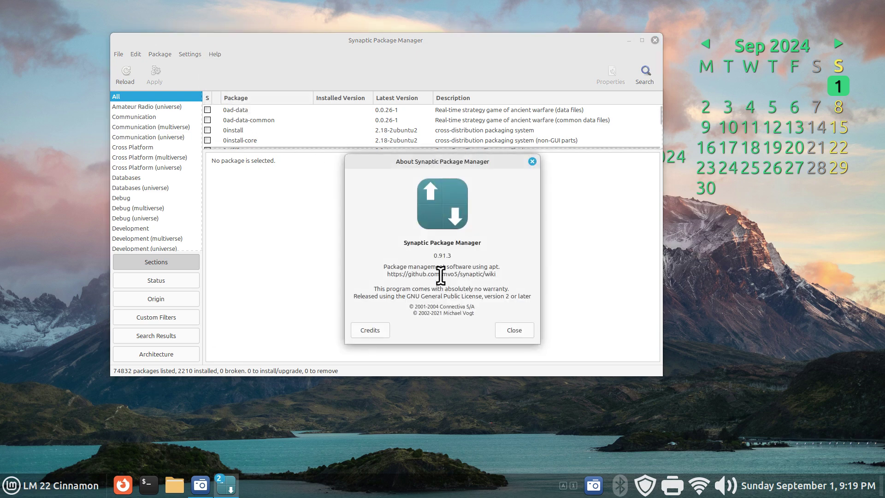
{"action": "left_click", "coordinate": [516, 330]}
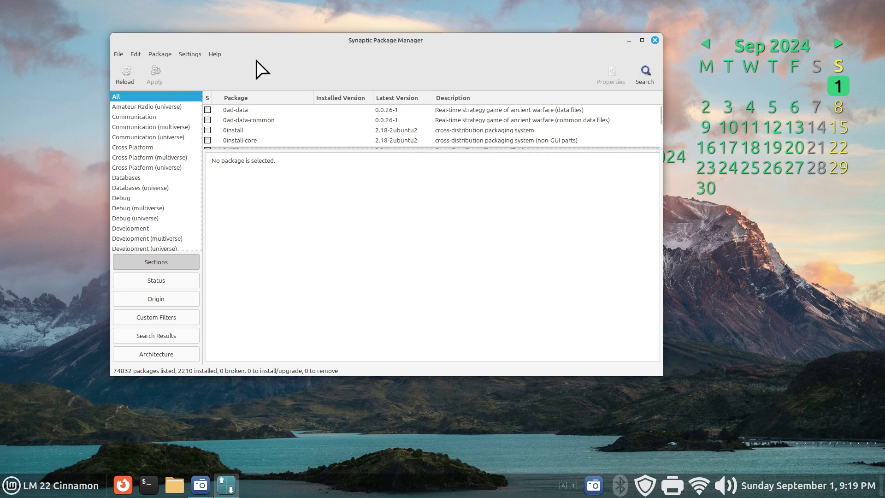
{"action": "left_click", "coordinate": [192, 54]}
{"action": "left_click", "coordinate": [202, 80]}
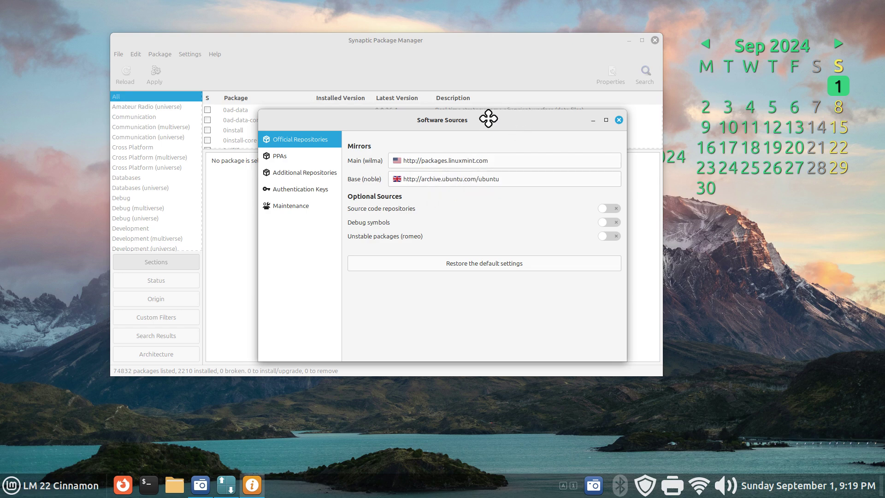
Drag the Software Sources window aside and close it, returning to Synaptic's package list.
{"action": "left_click_drag", "start_coordinate": [488, 118], "coordinate": [375, 147]}
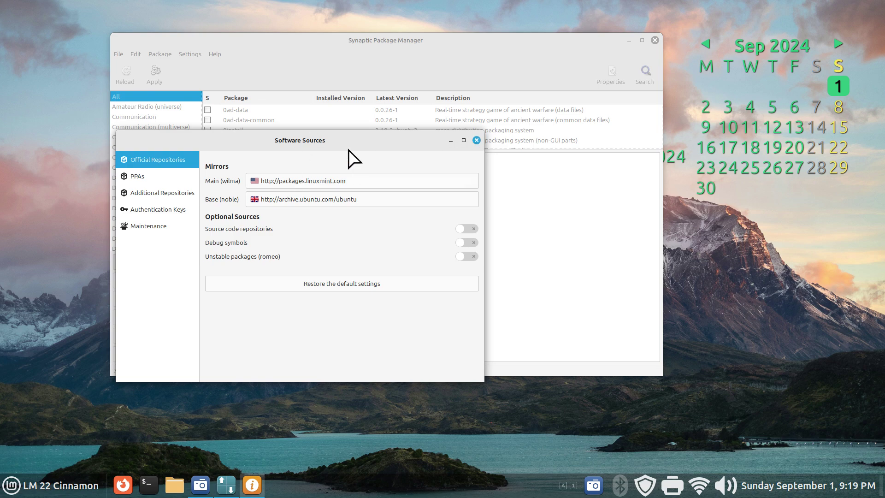
{"action": "left_click", "coordinate": [476, 140]}
{"action": "left_click", "coordinate": [215, 54]}
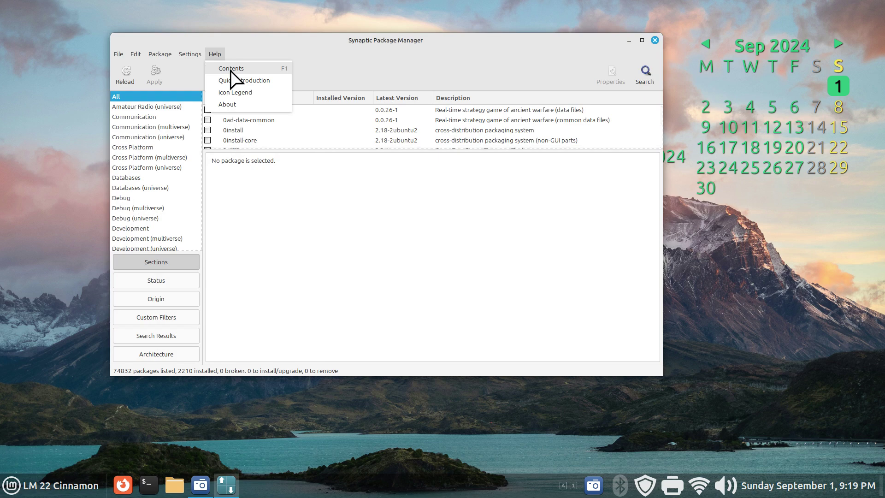
{"action": "left_click", "coordinate": [231, 69]}
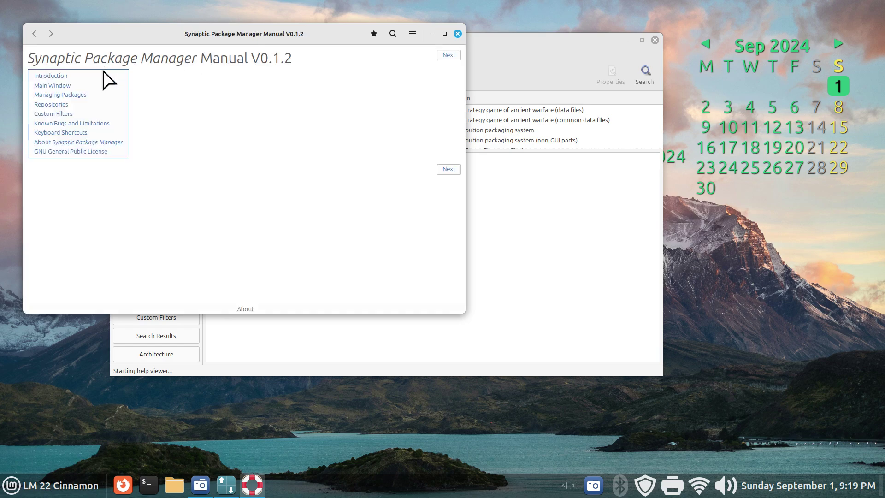
{"action": "left_click", "coordinate": [52, 77]}
{"action": "key", "text": "alt+Left"}
{"action": "left_click", "coordinate": [53, 85]}
{"action": "key", "text": "alt+Left"}
{"action": "left_click", "coordinate": [59, 95]}
{"action": "key", "text": "alt+Left"}
{"action": "left_click", "coordinate": [413, 35]}
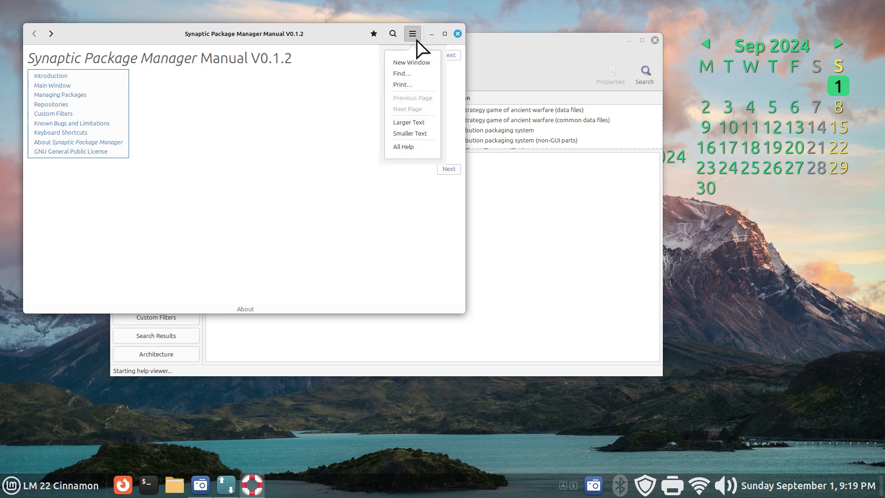
{"action": "left_click", "coordinate": [404, 147]}
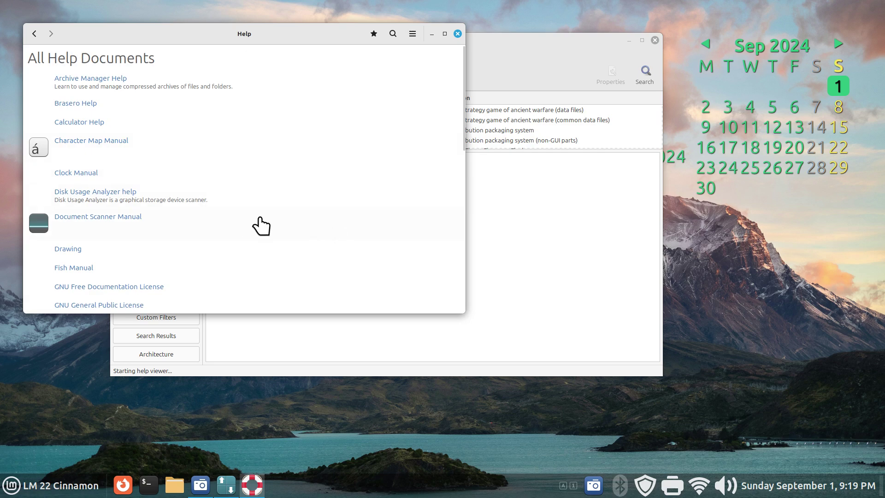
{"action": "scroll", "coordinate": [266, 223], "scroll_direction": "down", "scroll_amount": 5}
{"action": "scroll", "coordinate": [266, 223], "scroll_direction": "down", "scroll_amount": 10}
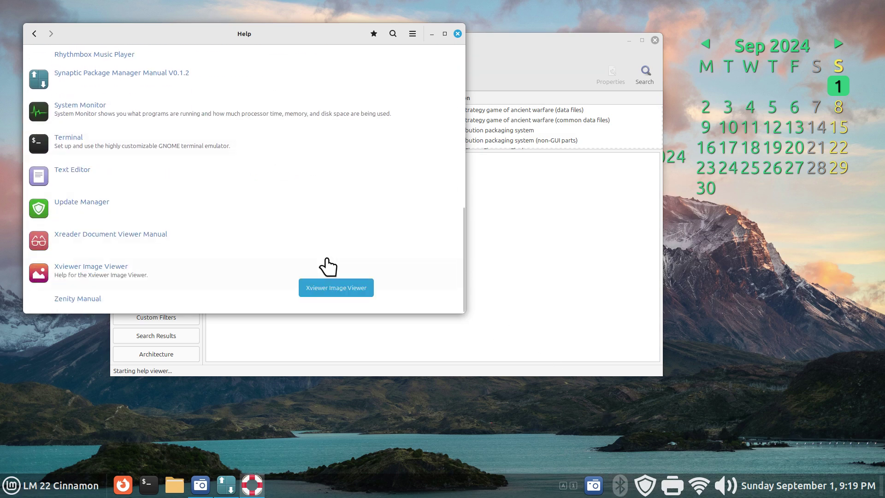
{"action": "left_click", "coordinate": [457, 34]}
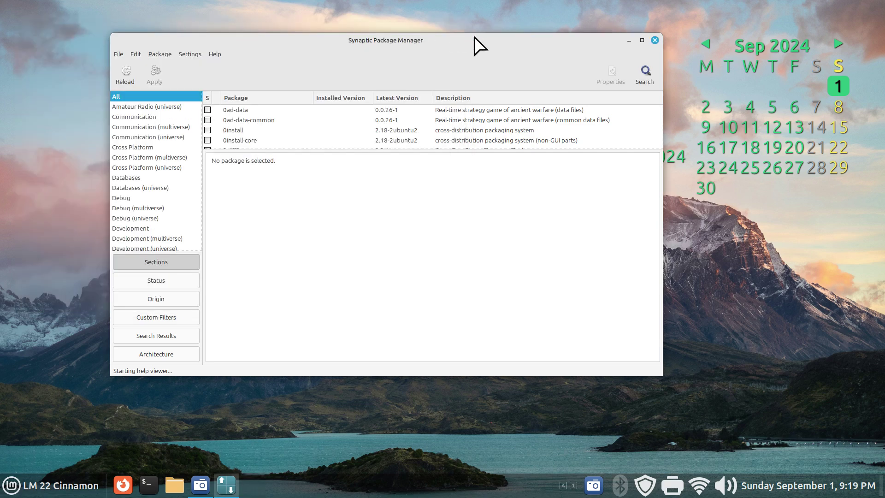
Close Synaptic, open Update Manager from the tray, and show its Help contents.
{"action": "left_click", "coordinate": [654, 40]}
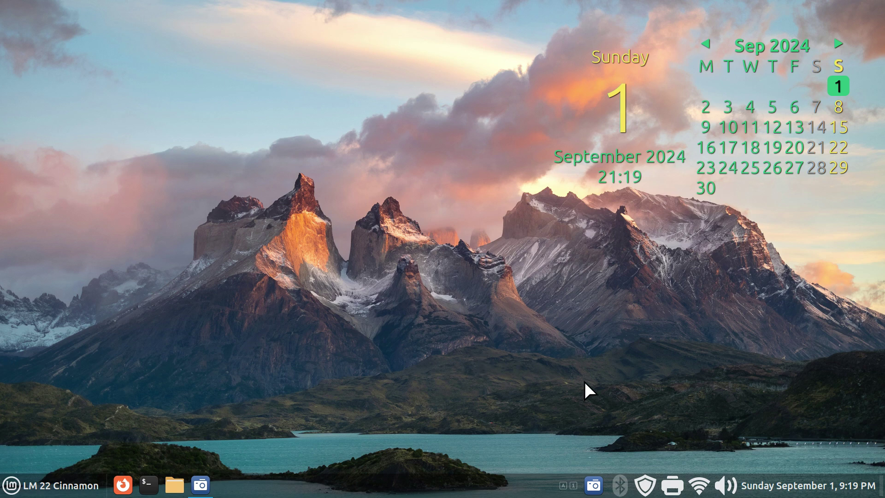
{"action": "left_click", "coordinate": [644, 484]}
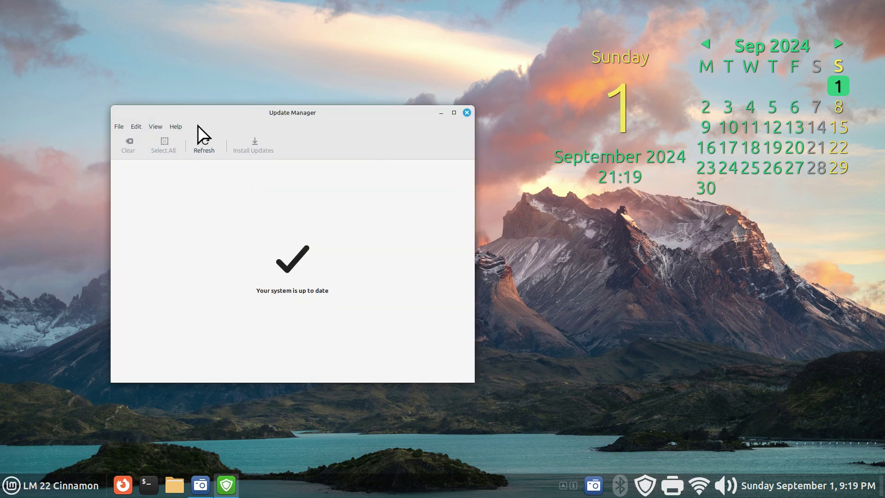
{"action": "left_click", "coordinate": [175, 126]}
{"action": "left_click", "coordinate": [182, 165]}
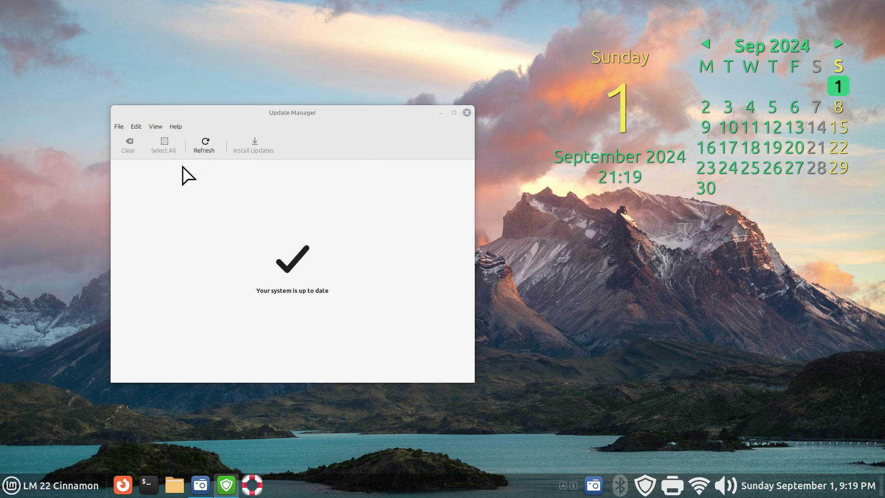
Read the Update Manager help page, then close it and Update Manager.
{"action": "left_click_drag", "start_coordinate": [300, 41], "coordinate": [334, 111]}
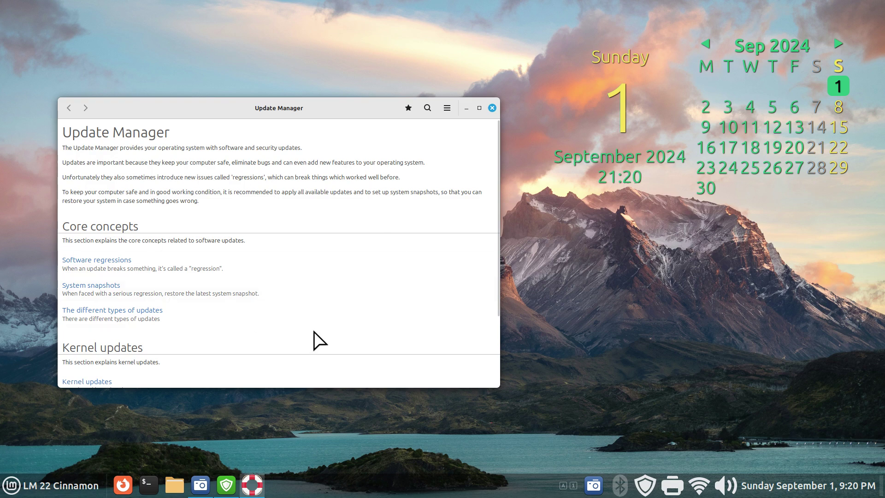
{"action": "left_click", "coordinate": [492, 108]}
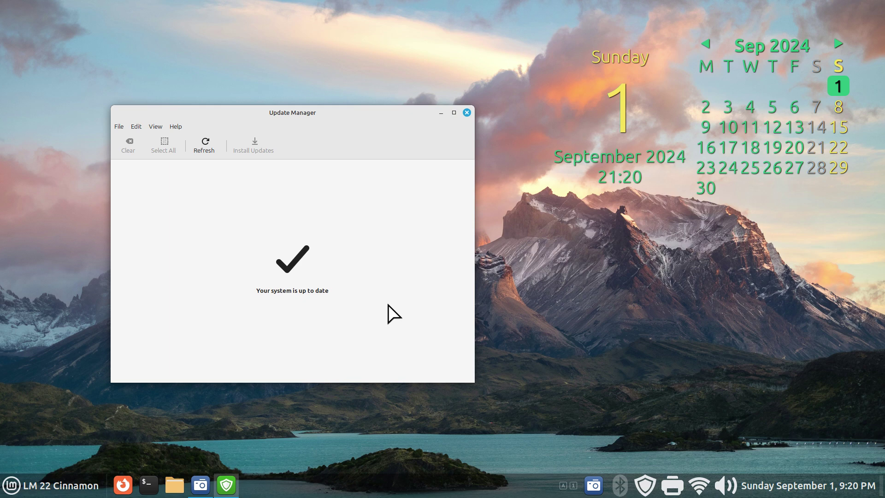
{"action": "left_click", "coordinate": [468, 114]}
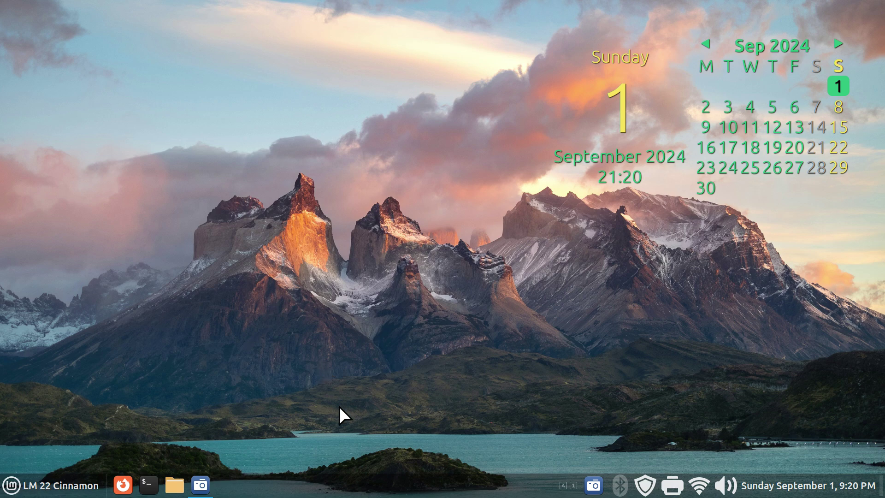
{"action": "right_click", "coordinate": [369, 477]}
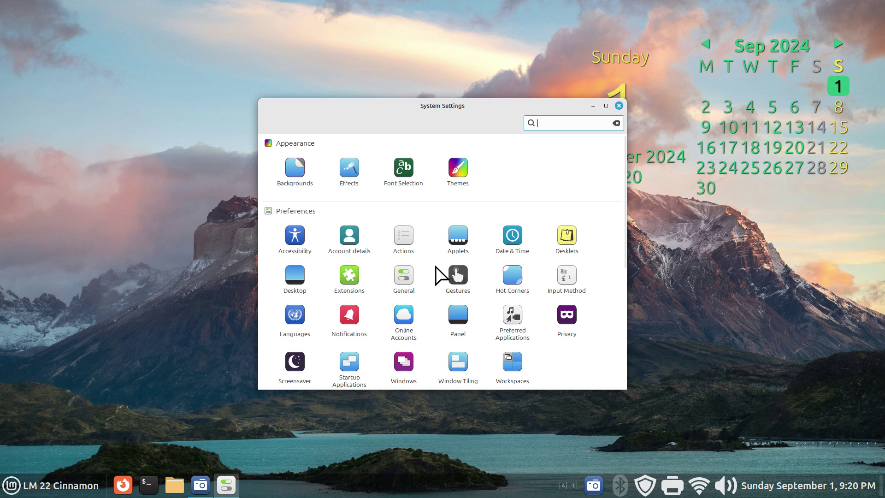
{"action": "left_click_drag", "start_coordinate": [470, 109], "coordinate": [361, 67]}
{"action": "scroll", "coordinate": [509, 137], "scroll_direction": "down", "scroll_amount": 1}
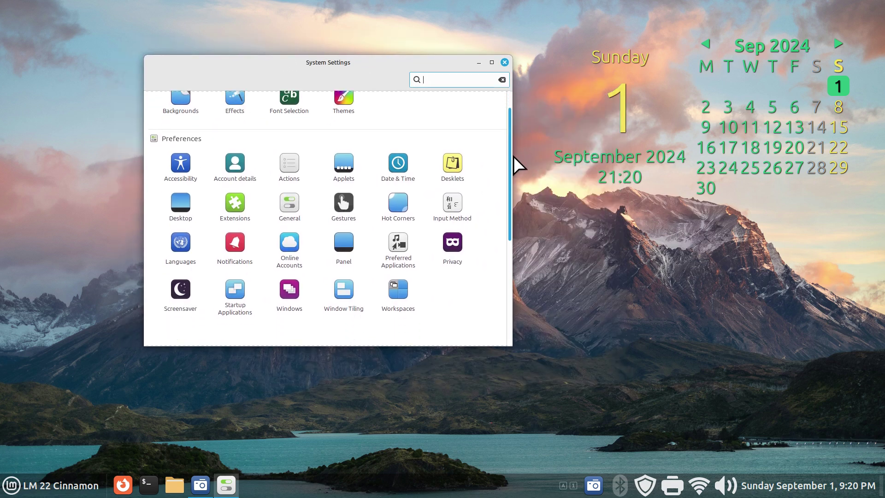
{"action": "left_click_drag", "start_coordinate": [514, 156], "coordinate": [512, 272]}
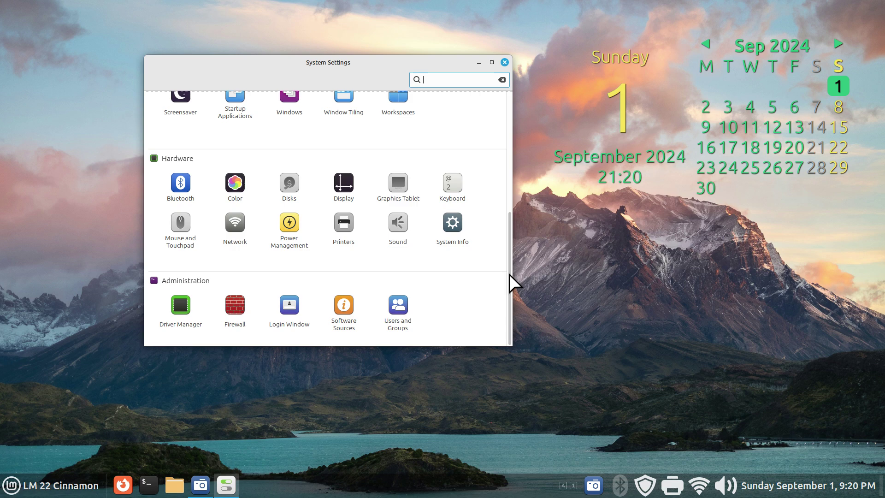
{"action": "left_click", "coordinate": [456, 230]}
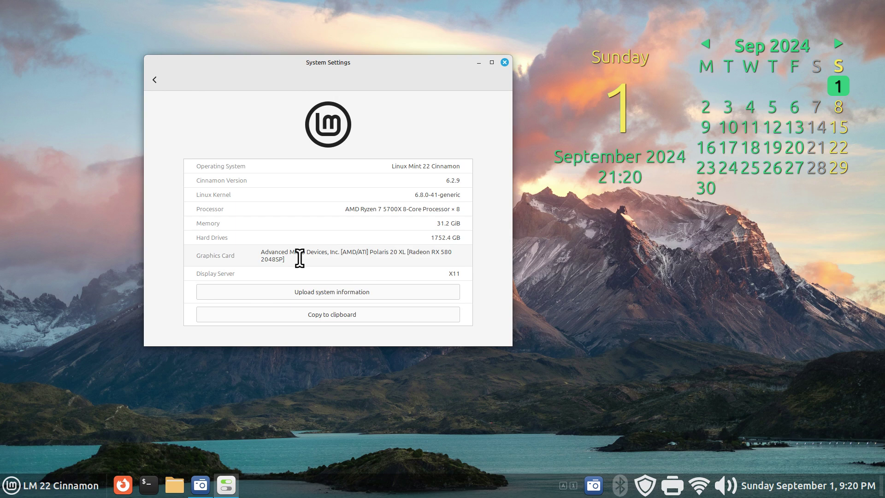
{"action": "left_click", "coordinate": [155, 80]}
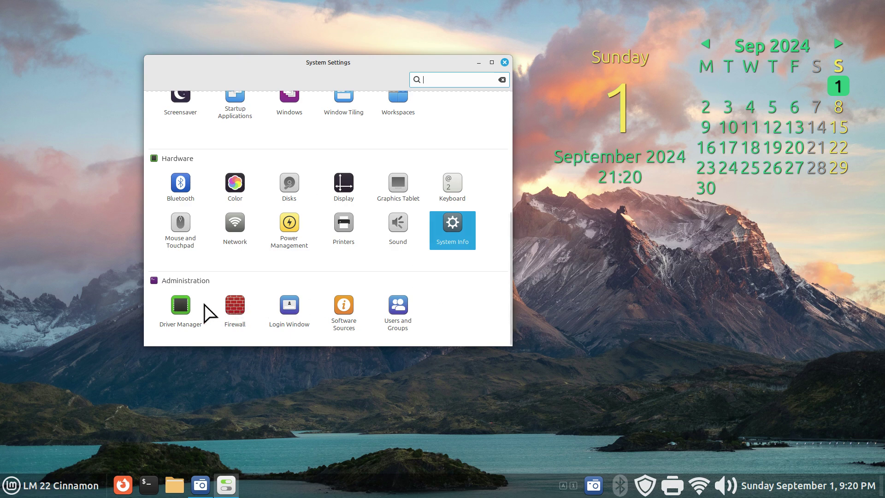
{"action": "left_click", "coordinate": [181, 306]}
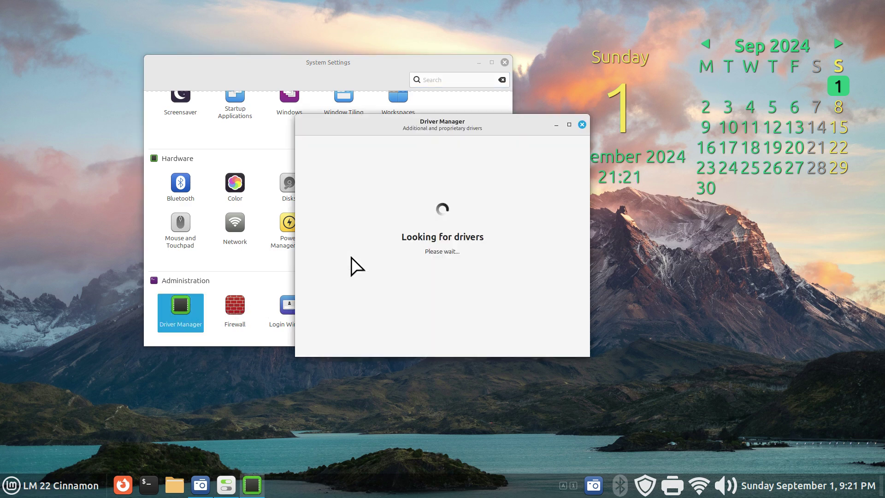
{"action": "left_click", "coordinate": [582, 124]}
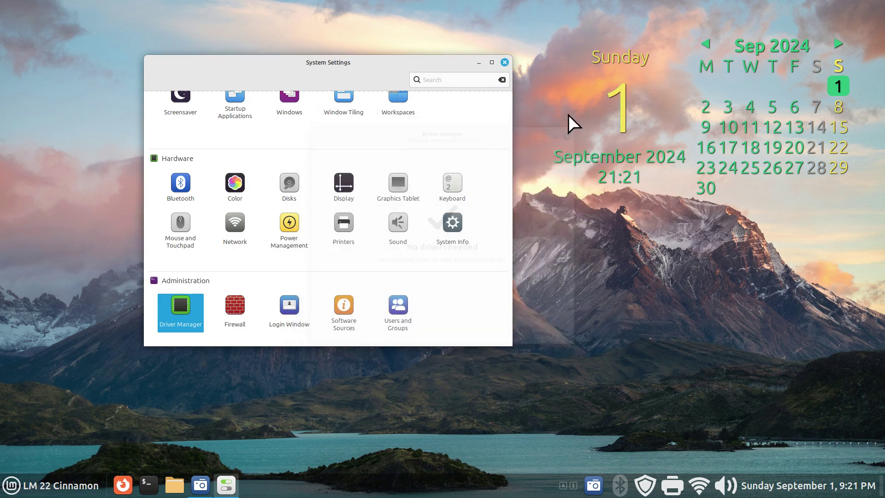
{"action": "left_click", "coordinate": [505, 62]}
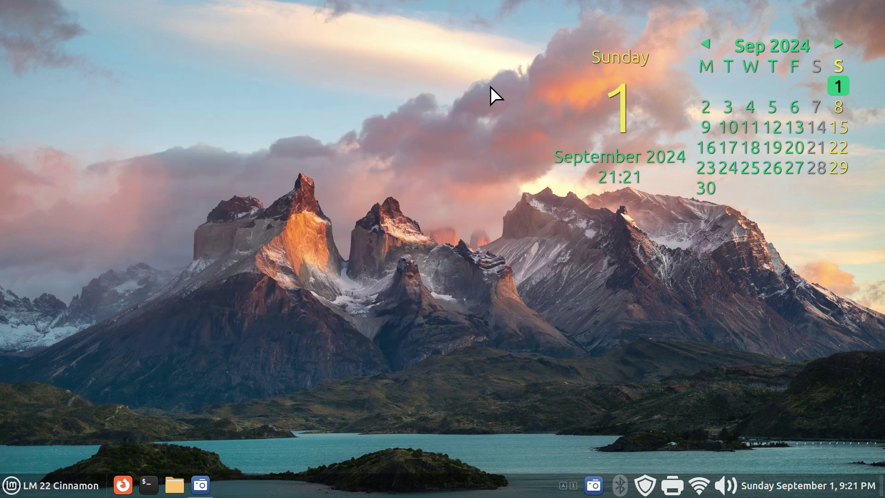
Launch Firefox and open the Linux for Seniors YouTube channel.
{"action": "left_click", "coordinate": [123, 485]}
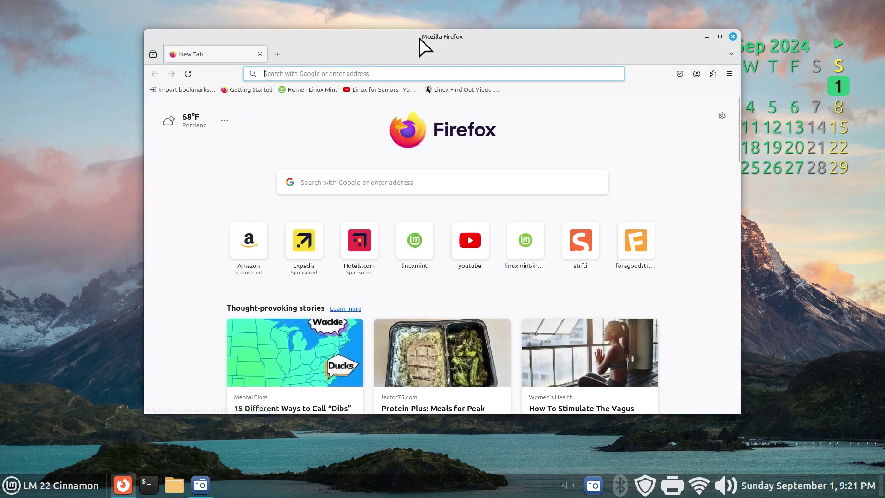
{"action": "left_click_drag", "start_coordinate": [423, 37], "coordinate": [336, 20]}
{"action": "left_click", "coordinate": [288, 72]}
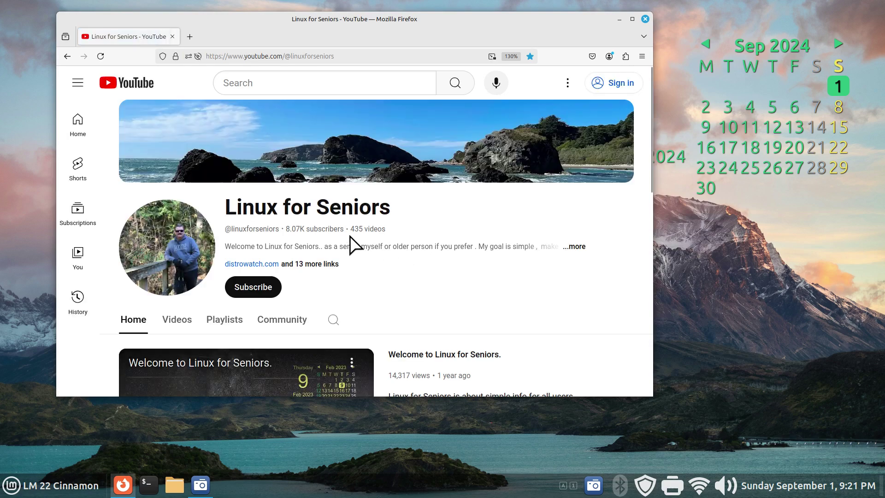
{"action": "left_click_drag", "start_coordinate": [352, 229], "coordinate": [385, 231]}
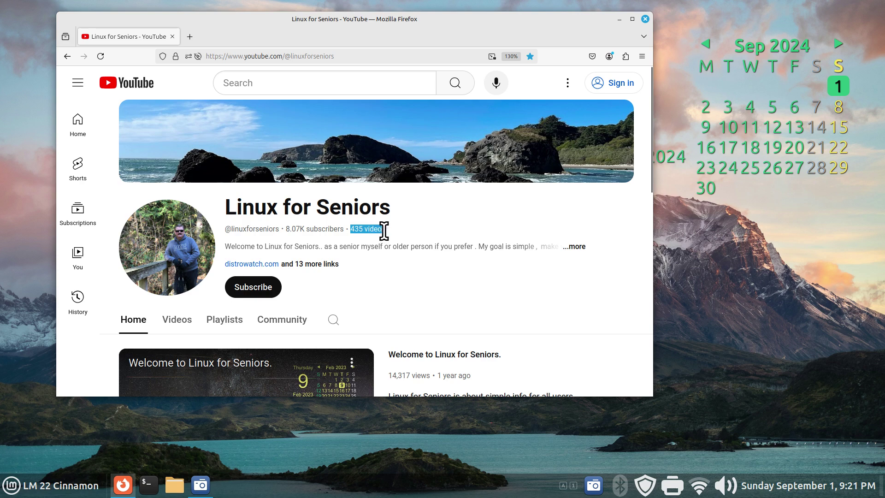
{"action": "scroll", "coordinate": [487, 227], "scroll_direction": "down", "scroll_amount": 3}
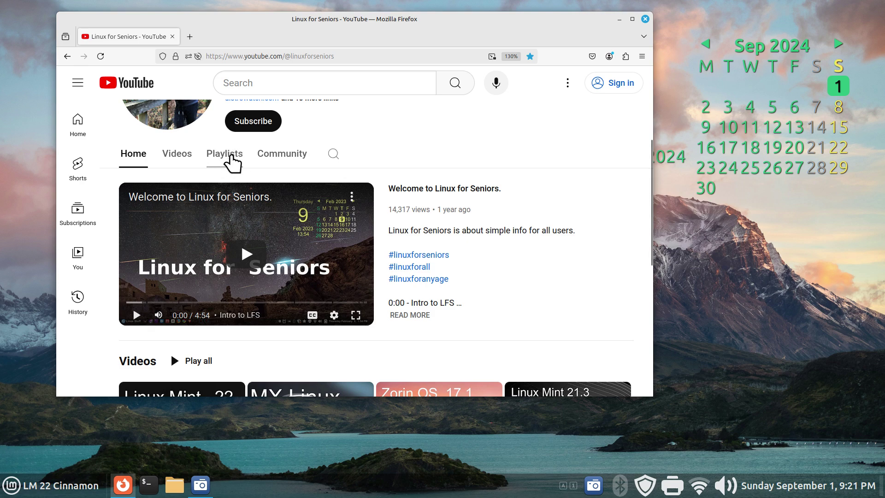
Browse the channel's playlists, then switch to its Videos list of latest uploads.
{"action": "left_click", "coordinate": [232, 156]}
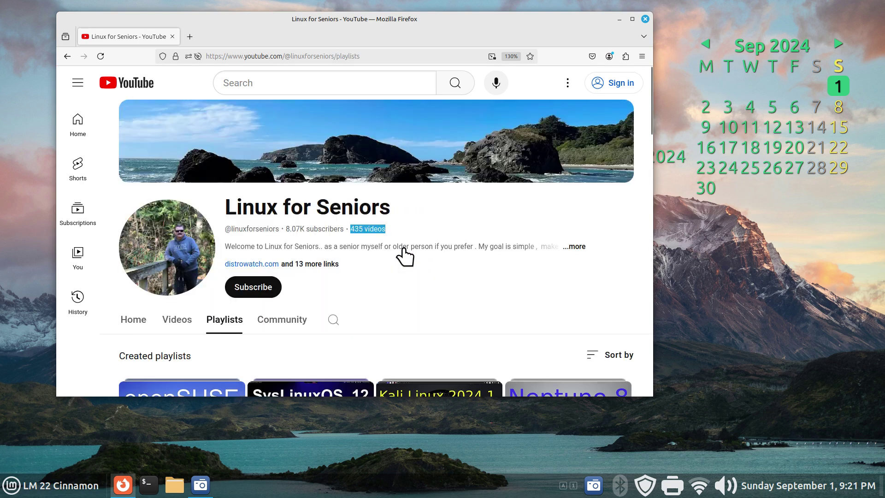
{"action": "scroll", "coordinate": [404, 254], "scroll_direction": "down", "scroll_amount": 10}
{"action": "scroll", "coordinate": [406, 256], "scroll_direction": "down", "scroll_amount": 10}
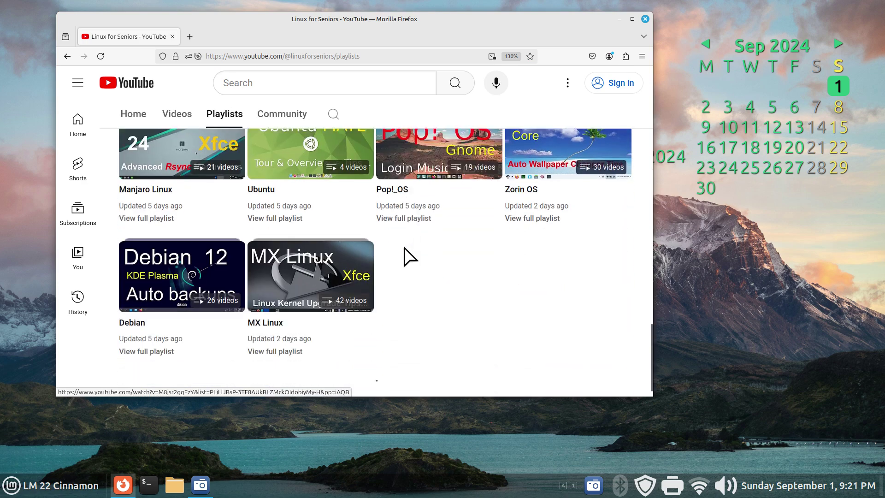
{"action": "scroll", "coordinate": [420, 263], "scroll_direction": "up", "scroll_amount": 10}
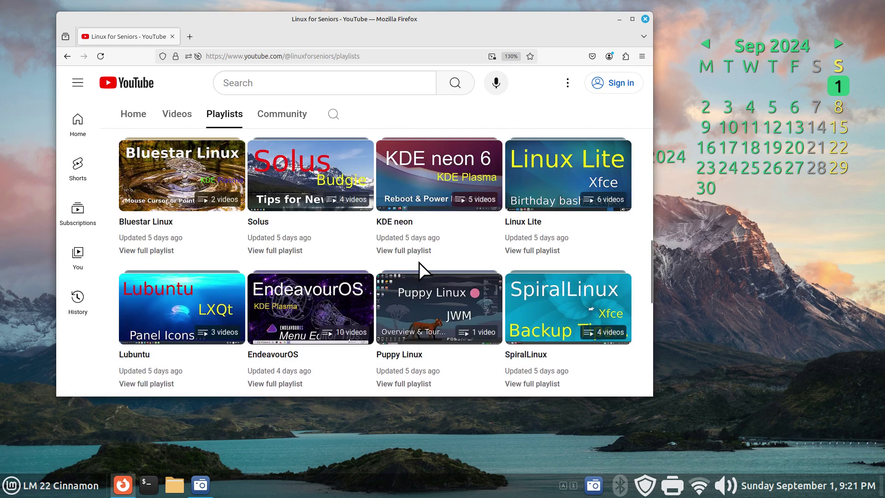
{"action": "scroll", "coordinate": [419, 259], "scroll_direction": "up", "scroll_amount": 10}
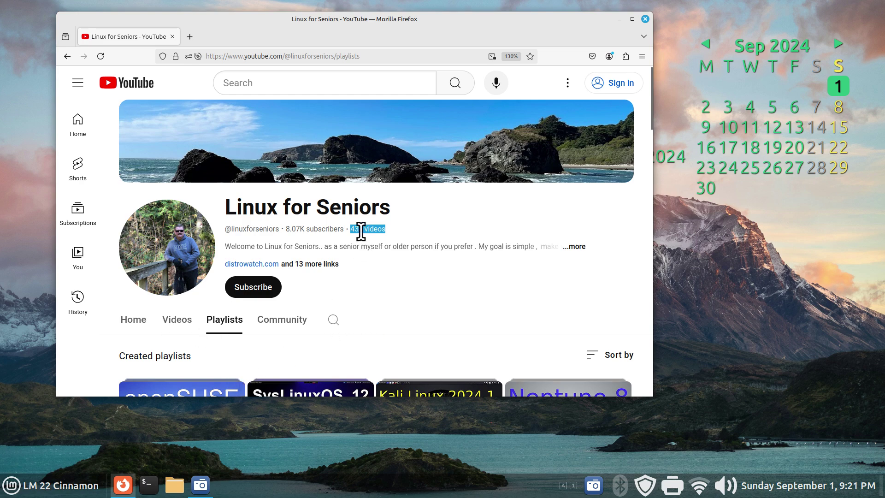
{"action": "left_click", "coordinate": [175, 320]}
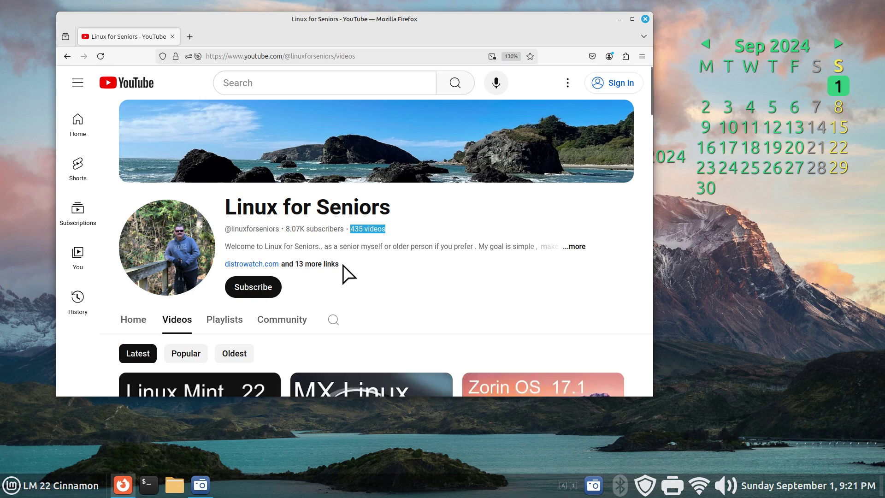
{"action": "scroll", "coordinate": [343, 267], "scroll_direction": "down", "scroll_amount": 3}
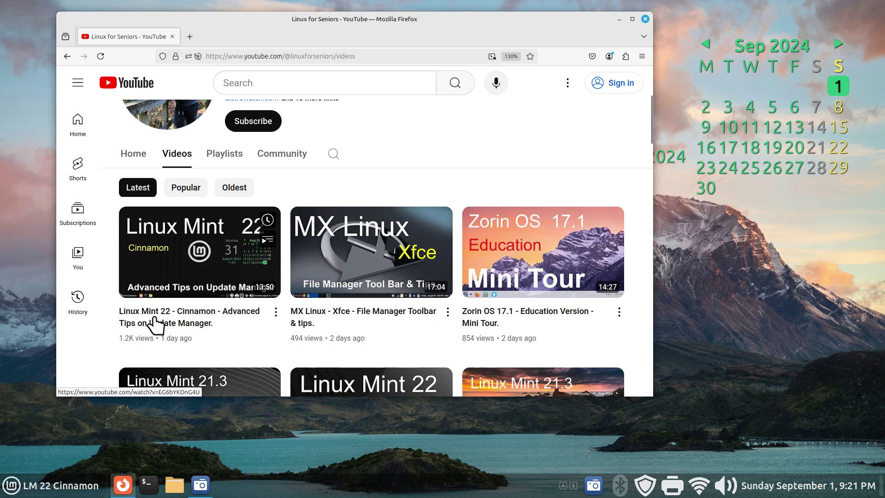
Open the Linux Mint 22 Cinnamon Update Manager tips video, pause the ad, and scroll down.
{"action": "left_click", "coordinate": [184, 322]}
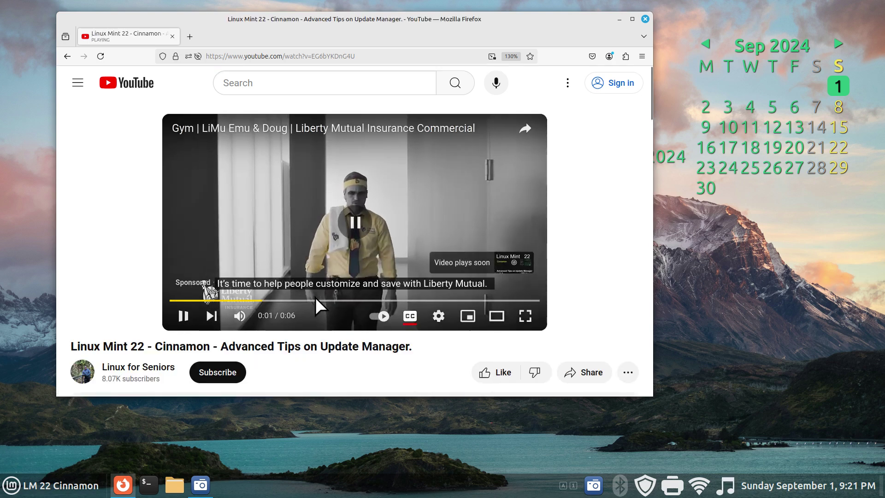
{"action": "left_click", "coordinate": [315, 298]}
{"action": "scroll", "coordinate": [315, 297], "scroll_direction": "down", "scroll_amount": 3}
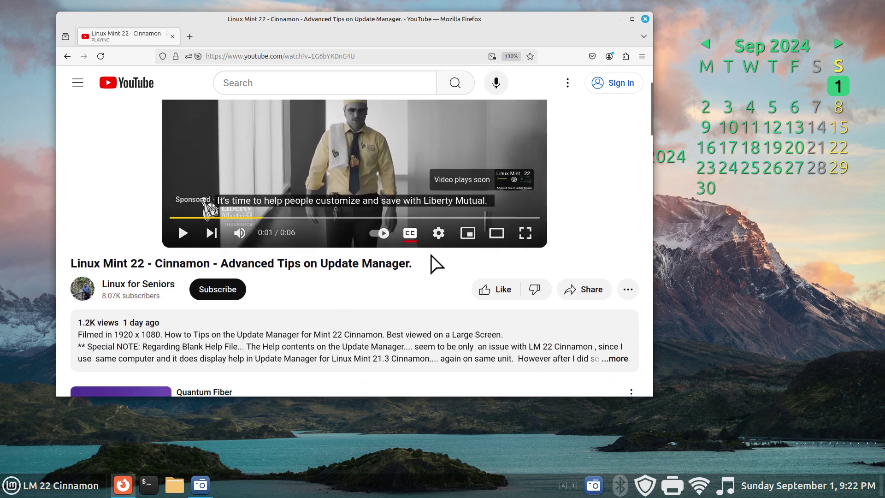
{"action": "scroll", "coordinate": [415, 290], "scroll_direction": "down", "scroll_amount": 3}
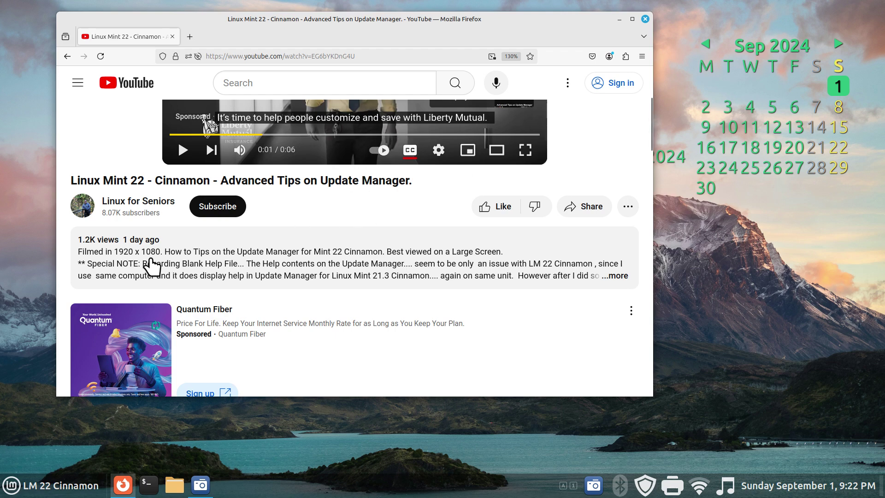
Expand the video description and highlight 'Special NOTE' and 'Blank Help File'.
{"action": "left_click", "coordinate": [614, 276]}
{"action": "scroll", "coordinate": [236, 253], "scroll_direction": "down", "scroll_amount": 3}
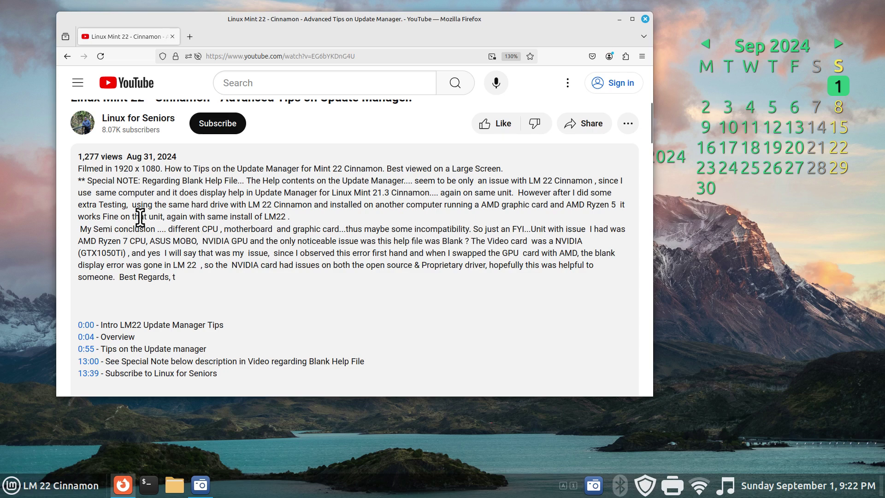
{"action": "left_click_drag", "start_coordinate": [85, 180], "coordinate": [141, 183]}
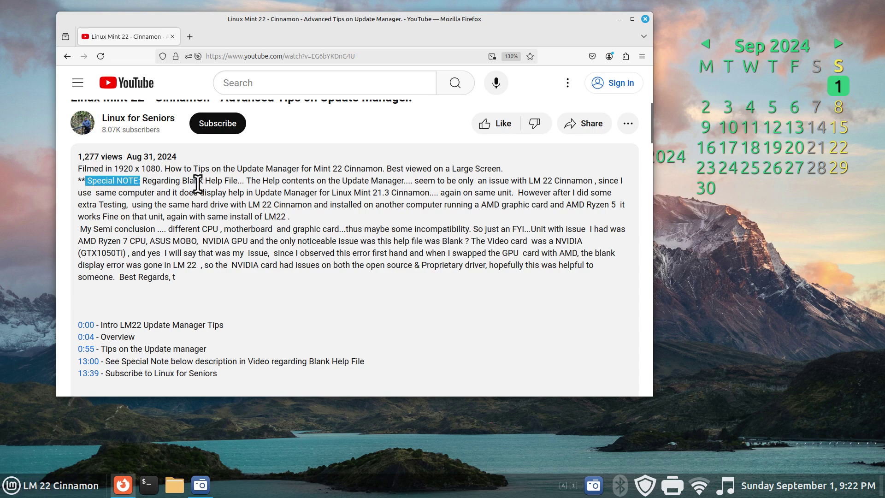
{"action": "left_click_drag", "start_coordinate": [182, 180], "coordinate": [243, 180]}
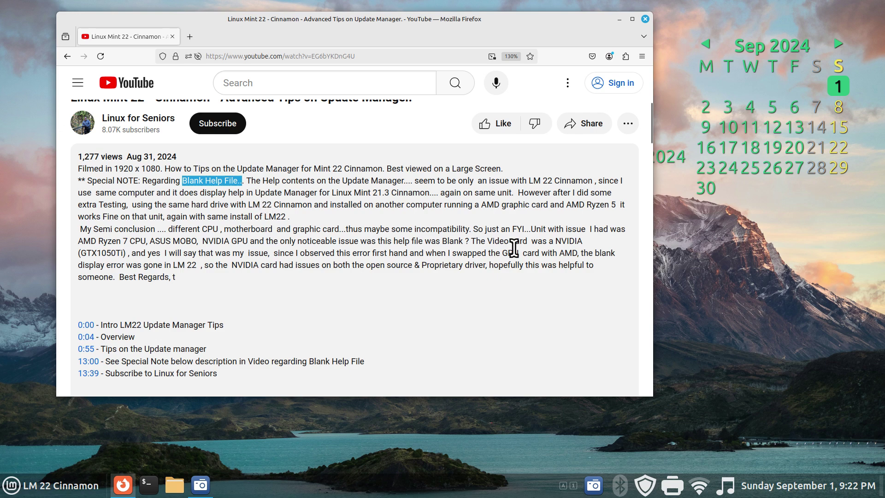
Highlight 'LM 22 Cinnamon', 'Linux Mint 21.3 Cinnamon', 'NVIDIA' and 'GTX1050Ti' in the note.
{"action": "left_click_drag", "start_coordinate": [527, 180], "coordinate": [594, 180]}
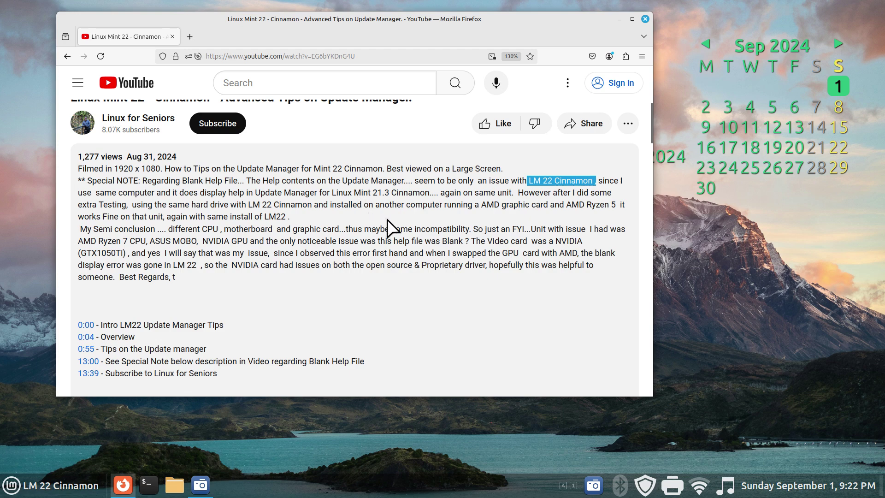
{"action": "left_click_drag", "start_coordinate": [332, 192], "coordinate": [433, 192]}
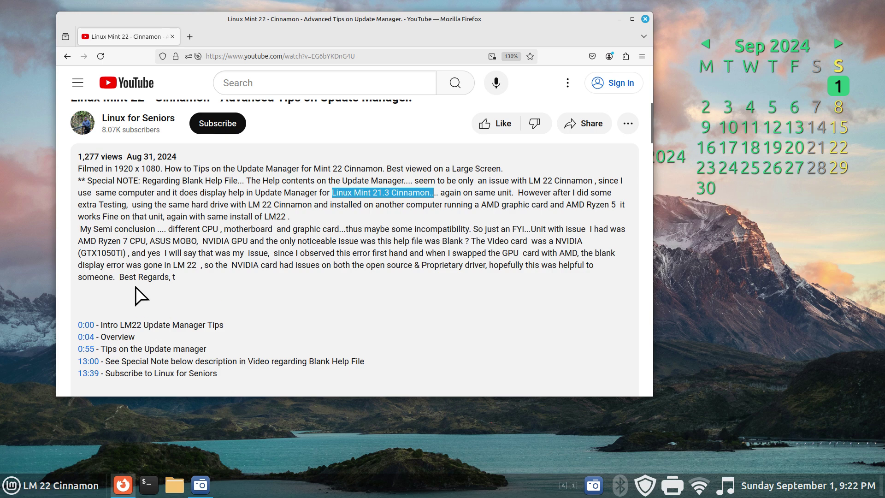
{"action": "left_click_drag", "start_coordinate": [80, 252], "coordinate": [126, 254]}
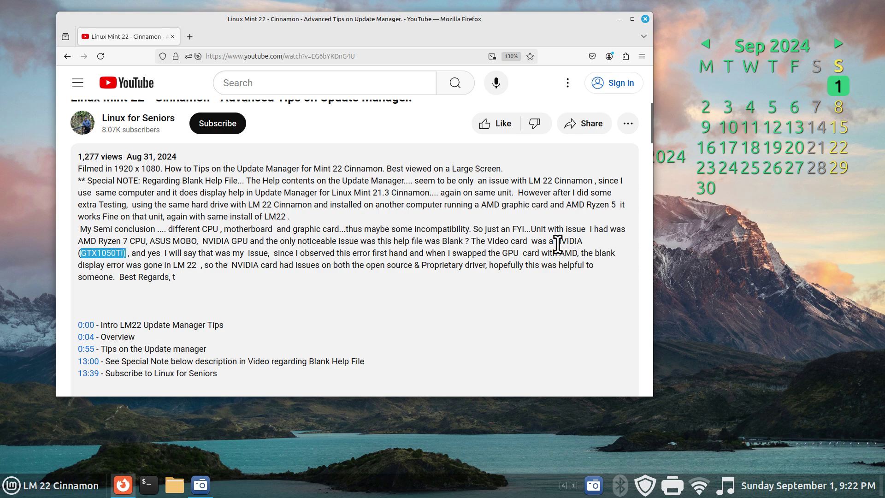
{"action": "left_click_drag", "start_coordinate": [554, 237], "coordinate": [599, 241]}
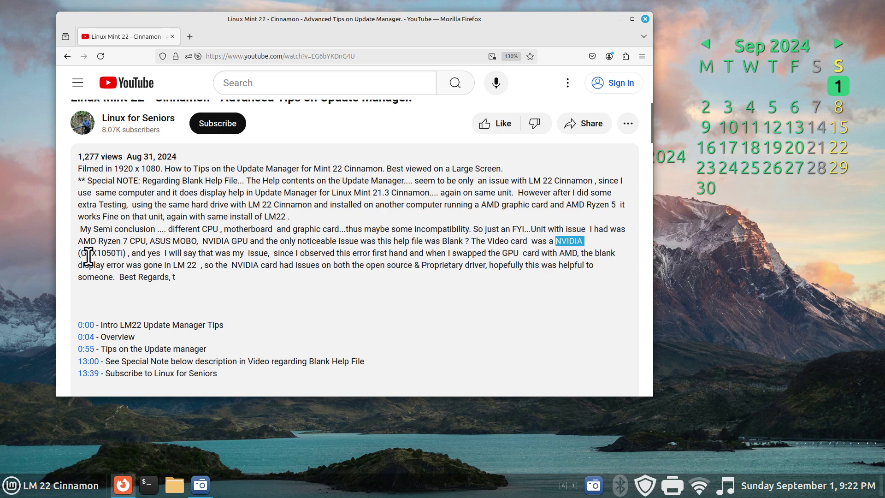
{"action": "left_click_drag", "start_coordinate": [80, 252], "coordinate": [125, 253]}
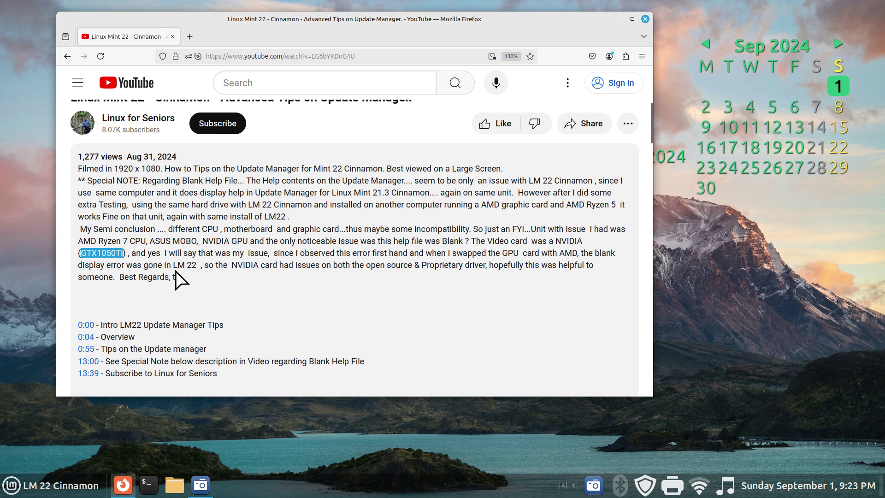
{"action": "left_click_drag", "start_coordinate": [173, 265], "coordinate": [197, 265]}
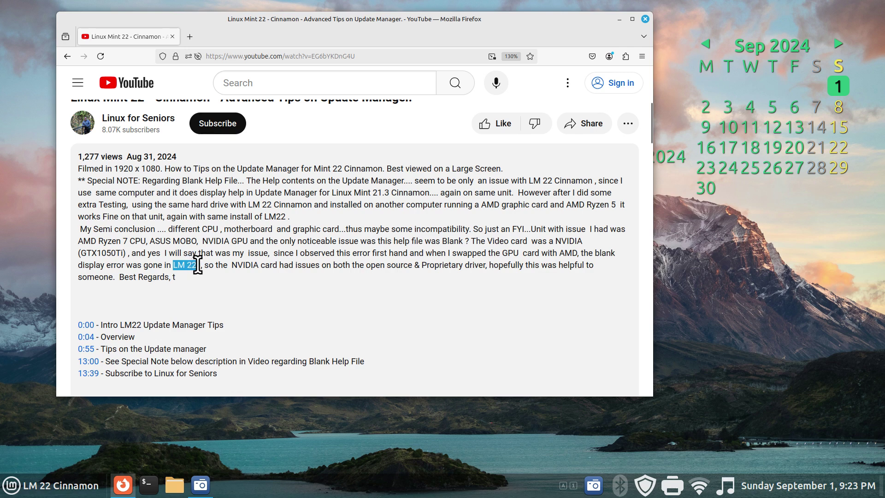
{"action": "left_click_drag", "start_coordinate": [124, 253], "coordinate": [80, 252]}
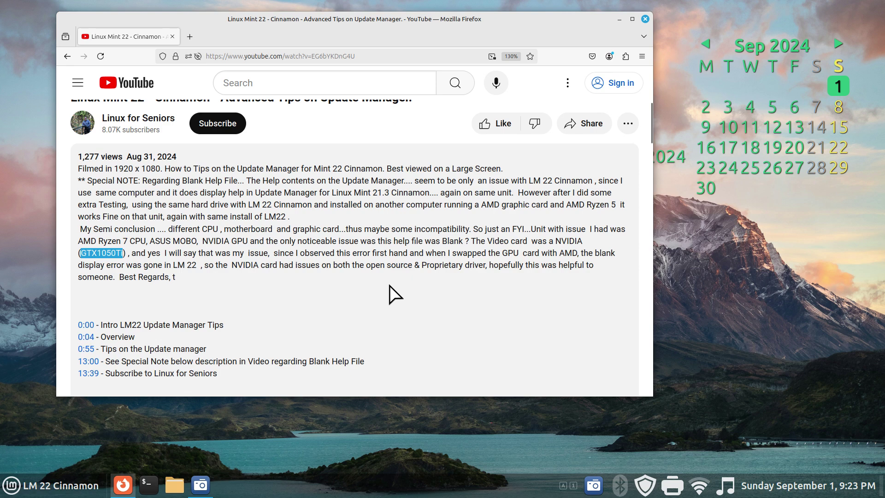
{"action": "left_click", "coordinate": [367, 265]}
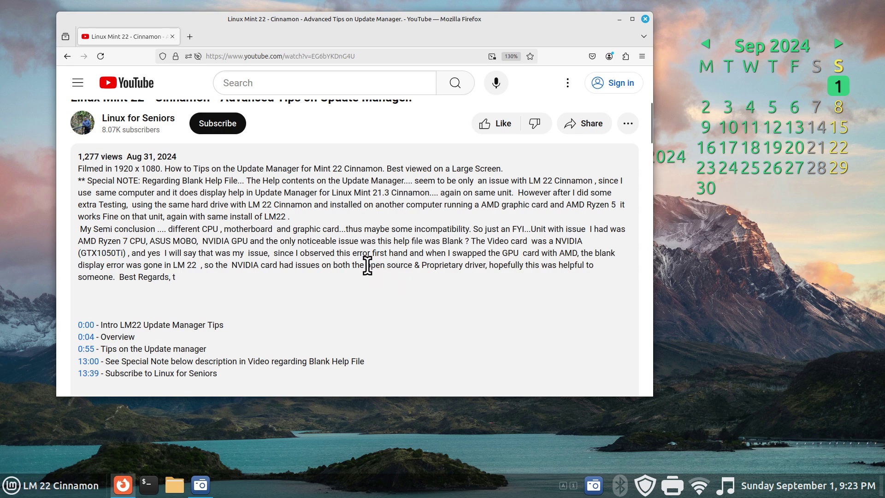
{"action": "left_click_drag", "start_coordinate": [367, 265], "coordinate": [485, 265]}
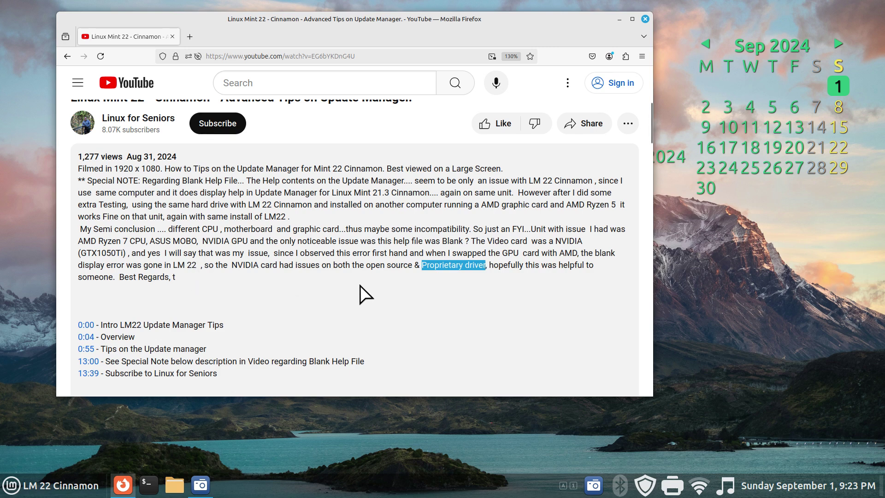
{"action": "left_click_drag", "start_coordinate": [366, 265], "coordinate": [412, 265]}
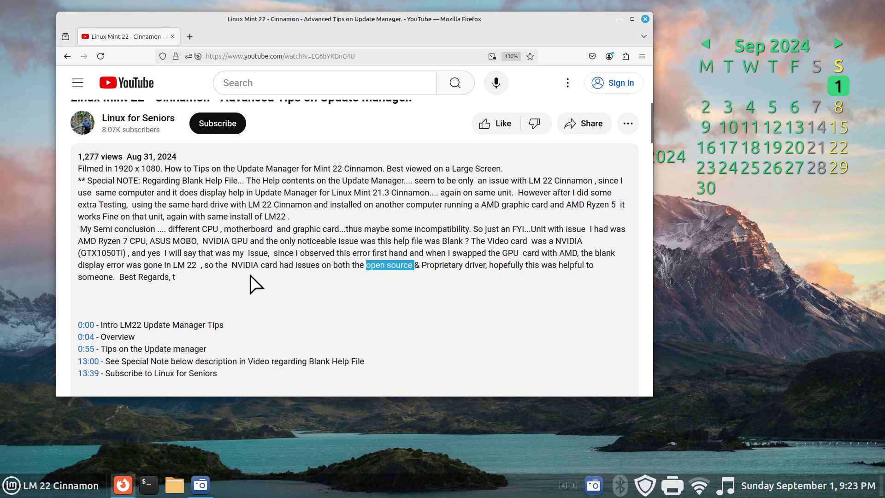
{"action": "left_click_drag", "start_coordinate": [421, 265], "coordinate": [485, 265]}
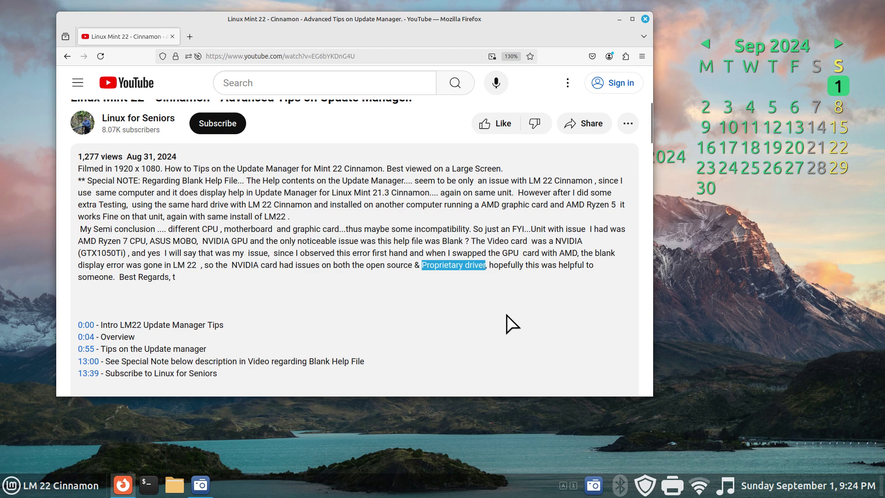
{"action": "left_click_drag", "start_coordinate": [122, 253], "coordinate": [78, 255]}
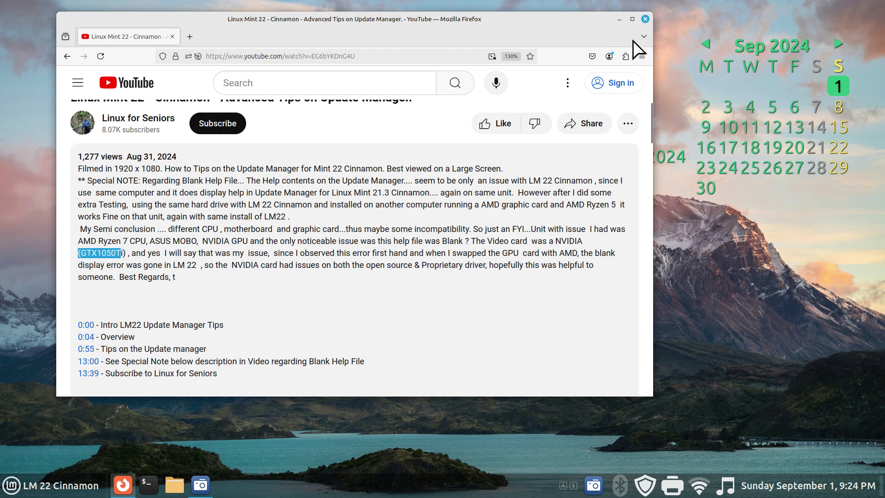
Close Firefox, view System Info in System Settings showing the AMD Radeon RX 580, then close it.
{"action": "left_click", "coordinate": [645, 18]}
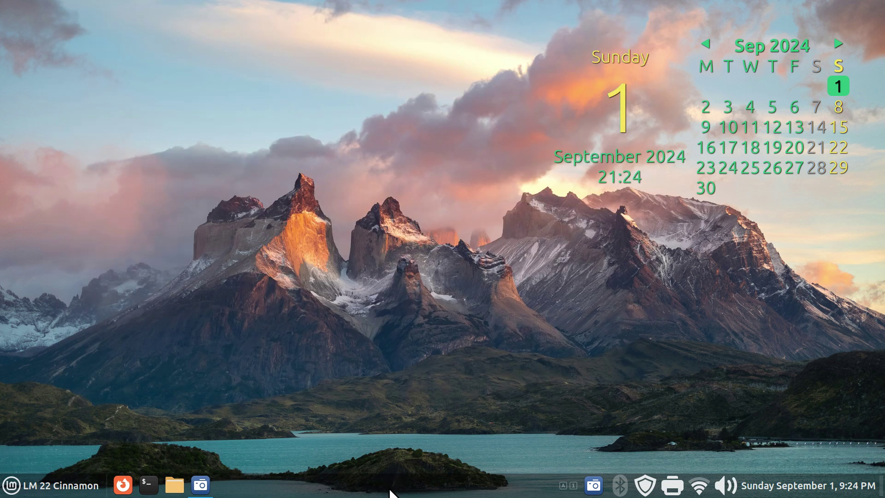
{"action": "right_click", "coordinate": [391, 493]}
{"action": "left_click", "coordinate": [401, 461]}
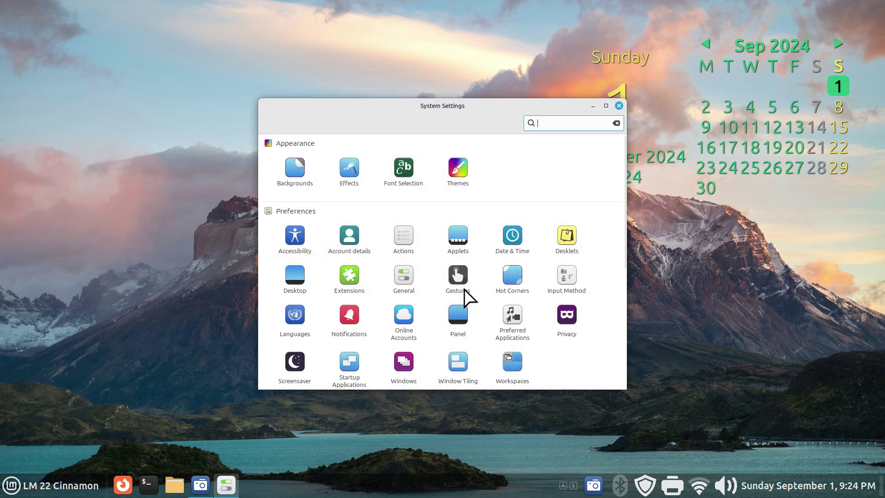
{"action": "scroll", "coordinate": [466, 297], "scroll_direction": "down", "scroll_amount": 8}
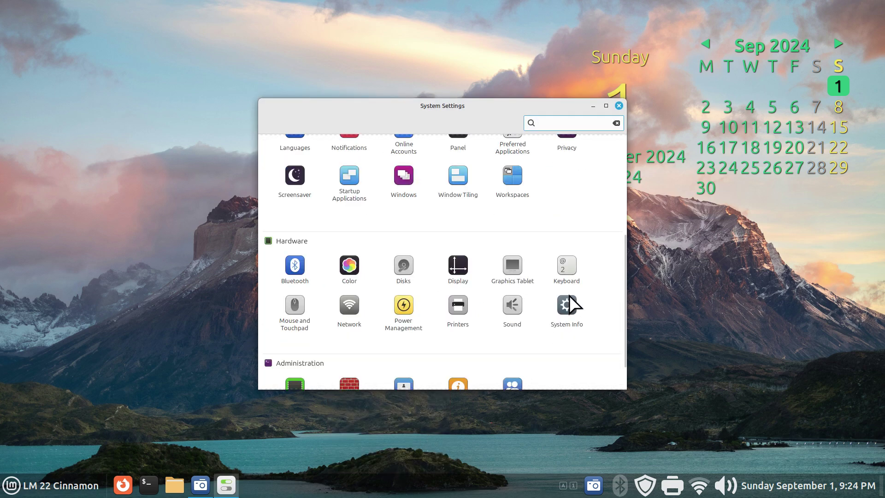
{"action": "left_click", "coordinate": [570, 297]}
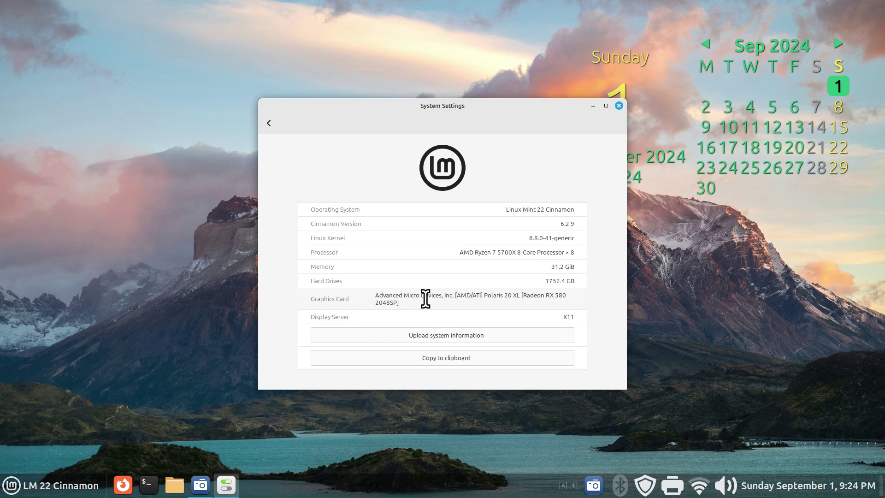
{"action": "left_click", "coordinate": [618, 105]}
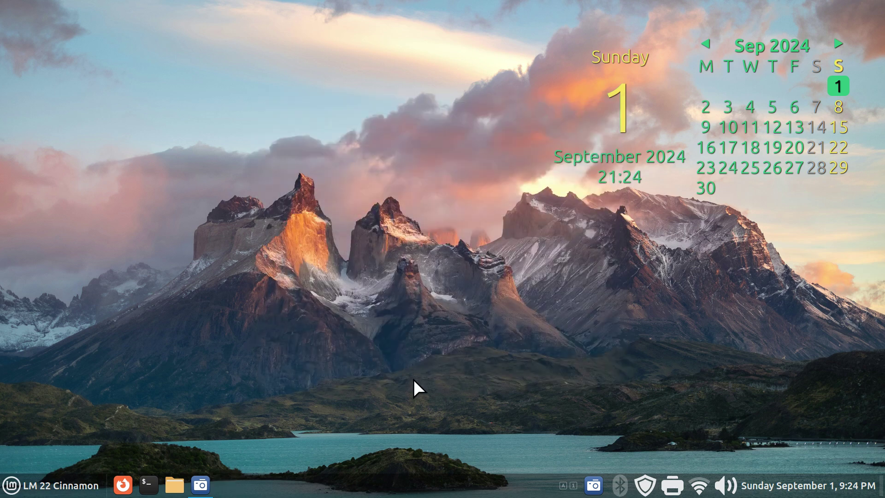